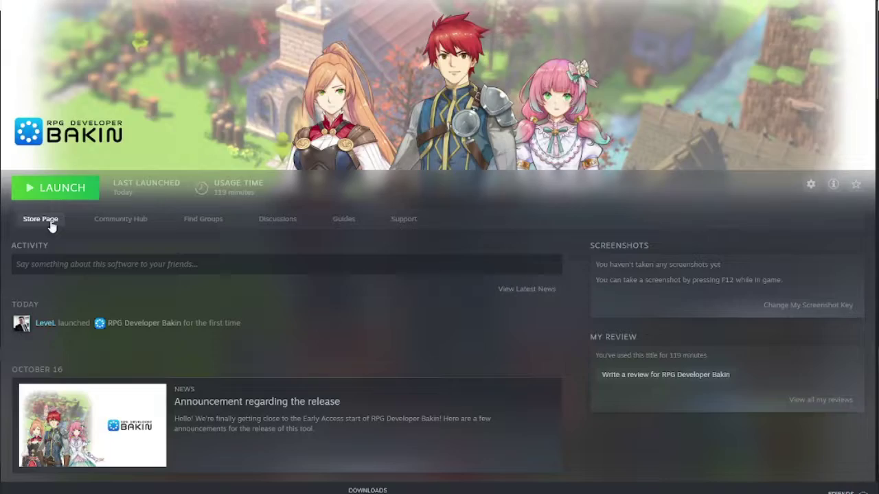
# Step: Open the RPG Developer Bakin store page and look through its free DLC packs
pyautogui.click(51, 224)
pyautogui.scroll(-3, 51, 224)
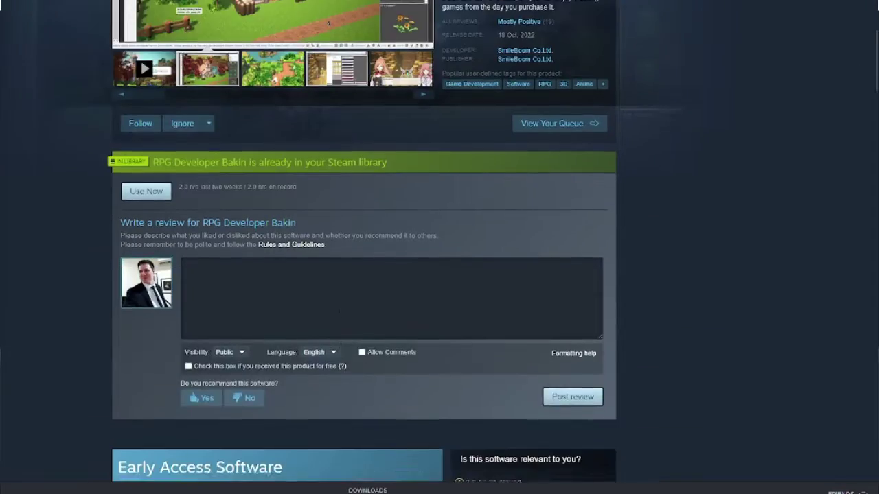
pyautogui.scroll(-10, 343, 316)
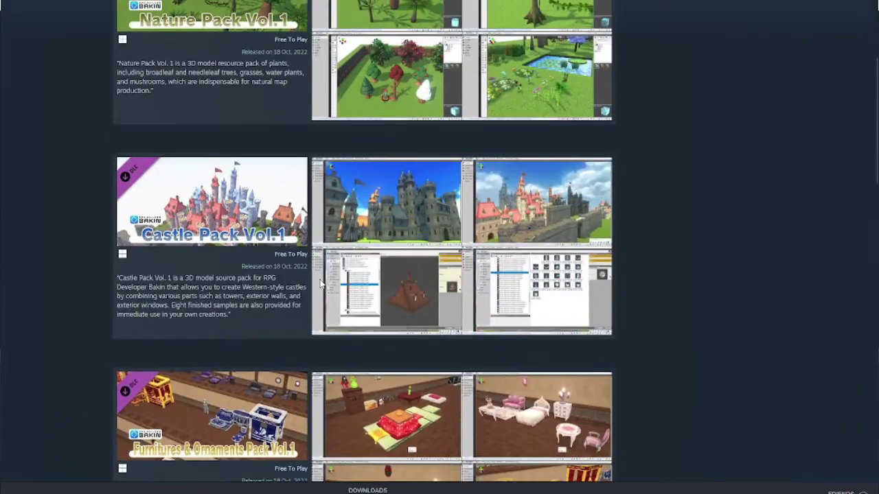
pyautogui.scroll(3, 321, 283)
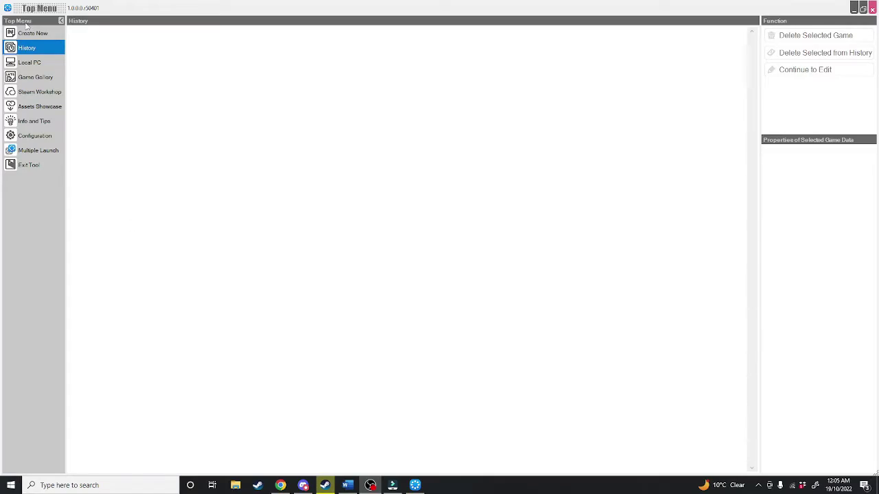
# Step: Switch to RPG Developer Bakin and start a new game with the Normal amount of included assets
pyautogui.click(34, 35)
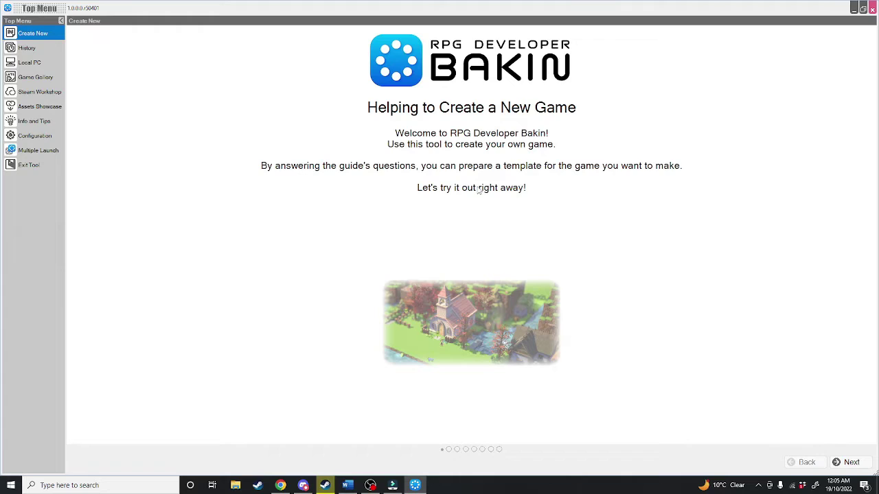
pyautogui.click(850, 462)
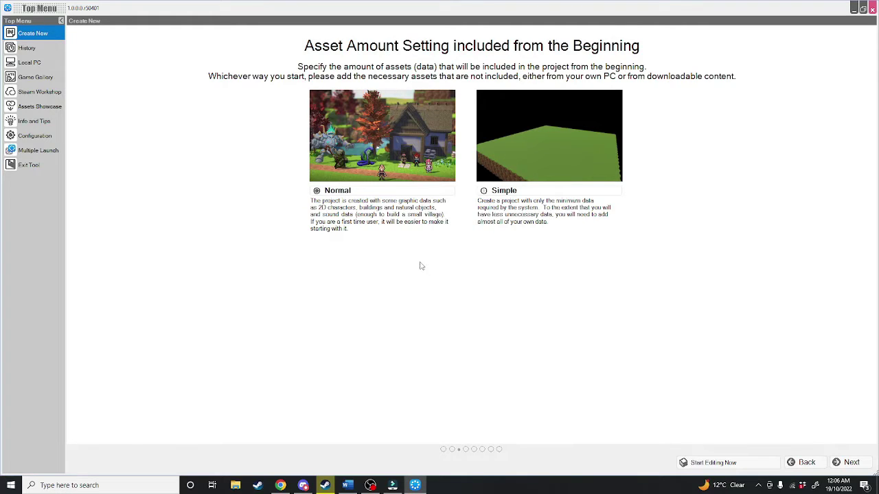
pyautogui.click(847, 462)
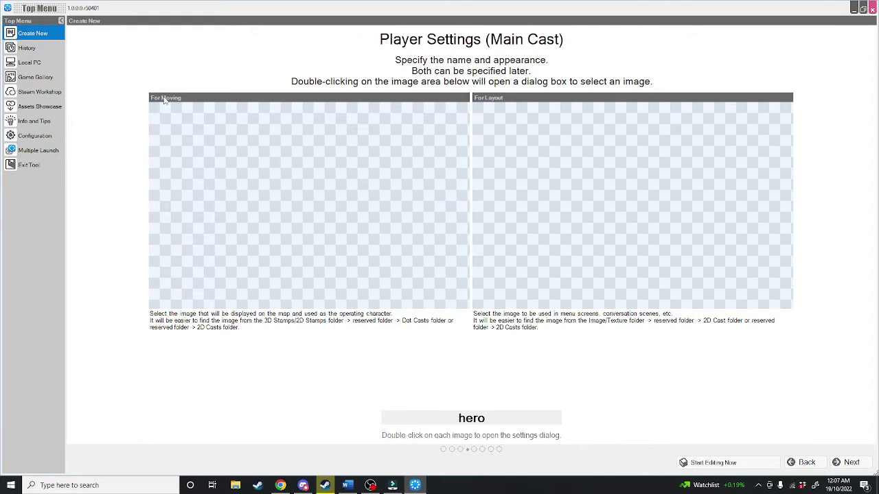
# Step: Set the main cast's moving image to Hero B from the 2D Casts Hero Casts folder
pyautogui.doubleClick(201, 148)
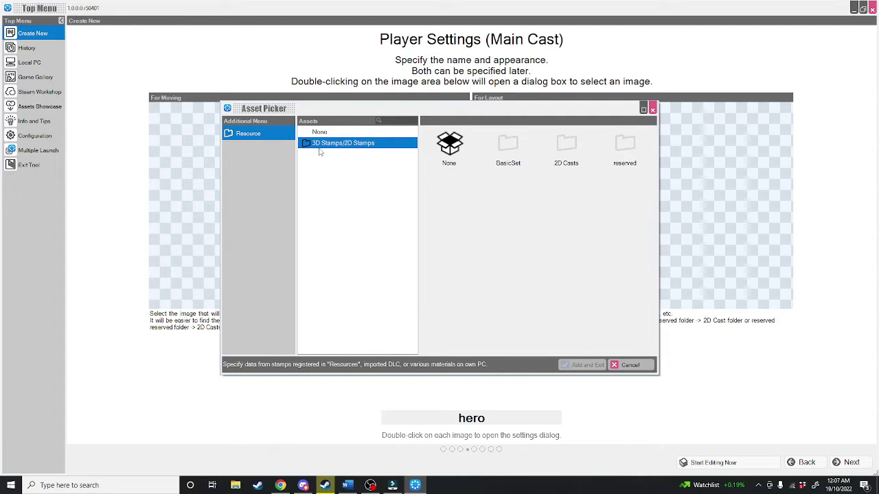
pyautogui.doubleClick(564, 145)
pyautogui.doubleClick(565, 146)
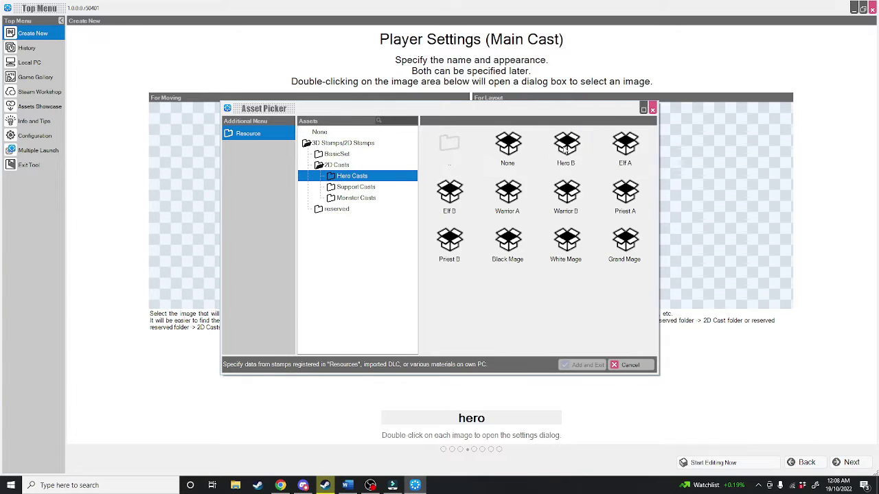
pyautogui.click(573, 150)
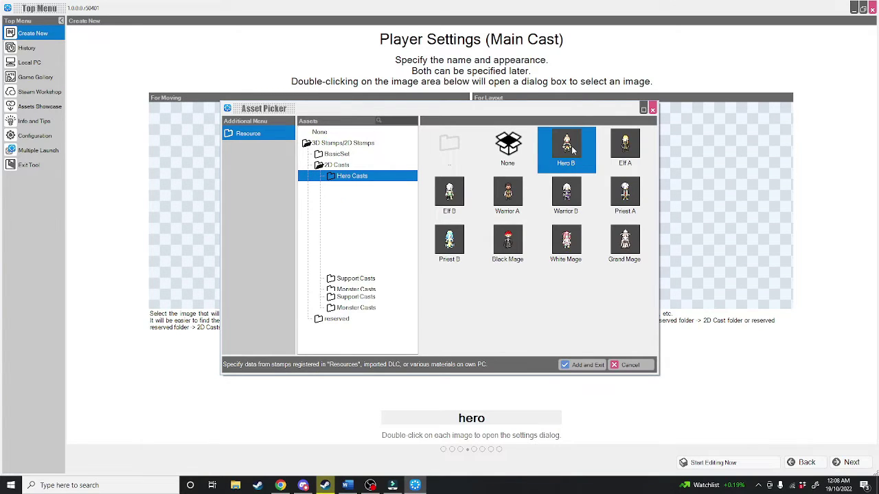
pyautogui.doubleClick(569, 150)
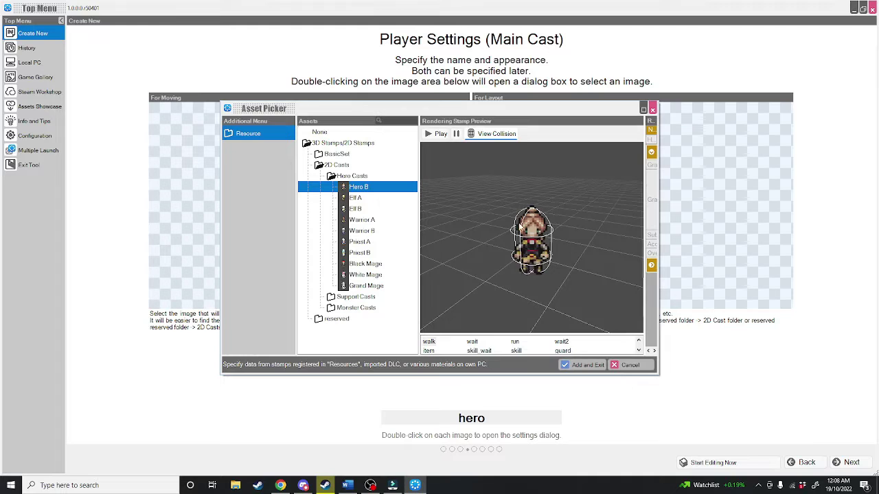
pyautogui.click(581, 365)
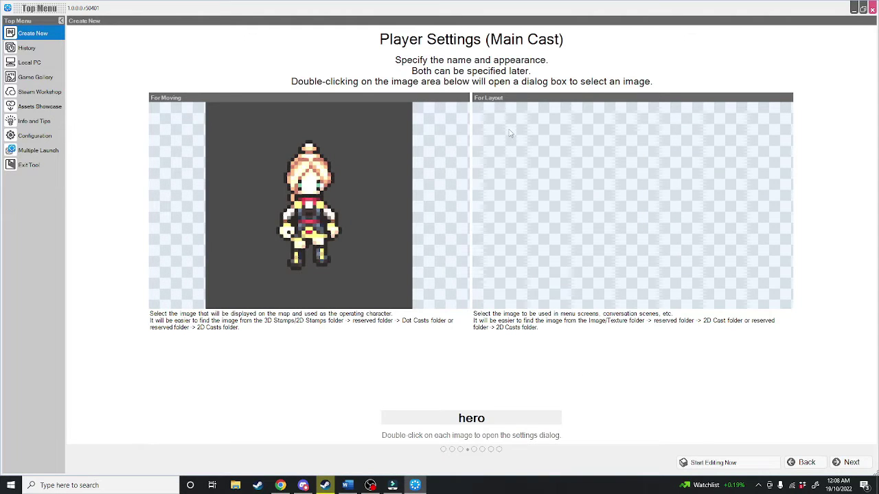
# Step: Set the main cast's layout image to chr002_face_icon from Hero B's For Layouts folder
pyautogui.doubleClick(555, 159)
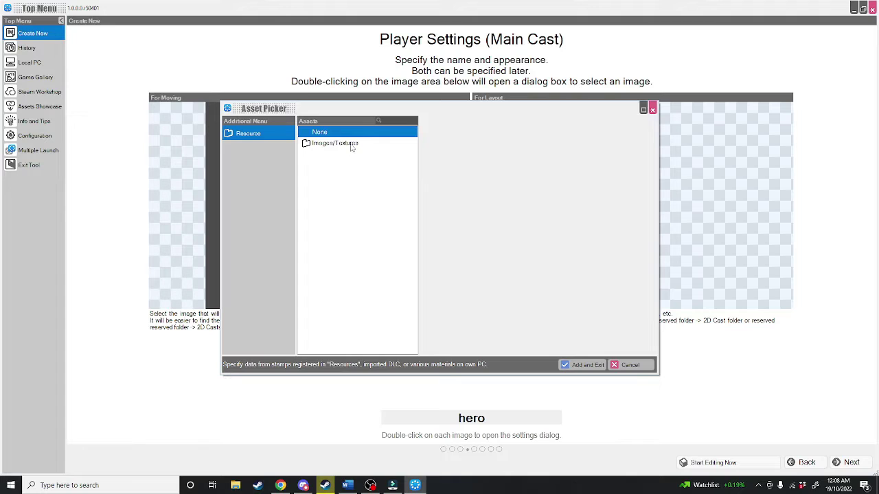
pyautogui.click(336, 143)
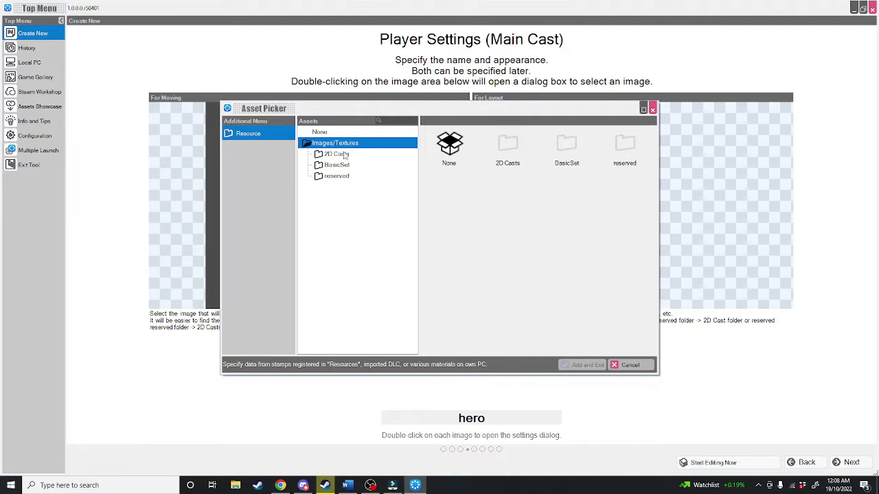
pyautogui.click(337, 154)
pyautogui.click(346, 166)
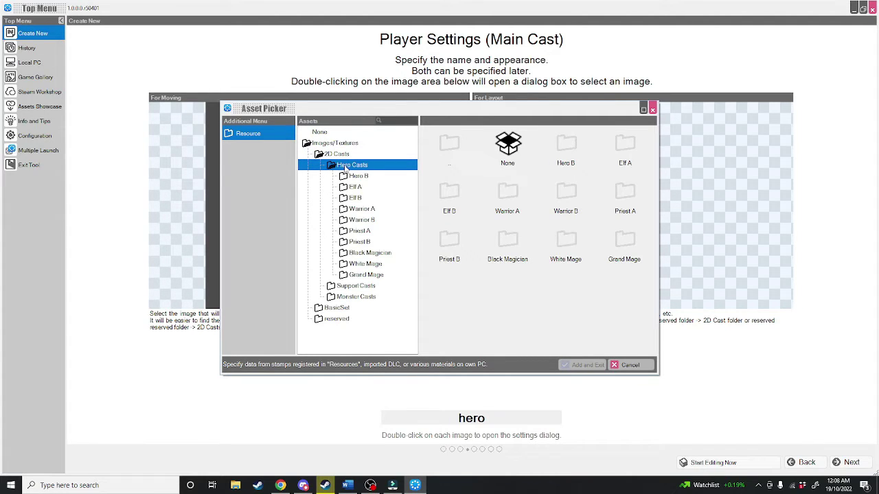
pyautogui.doubleClick(561, 152)
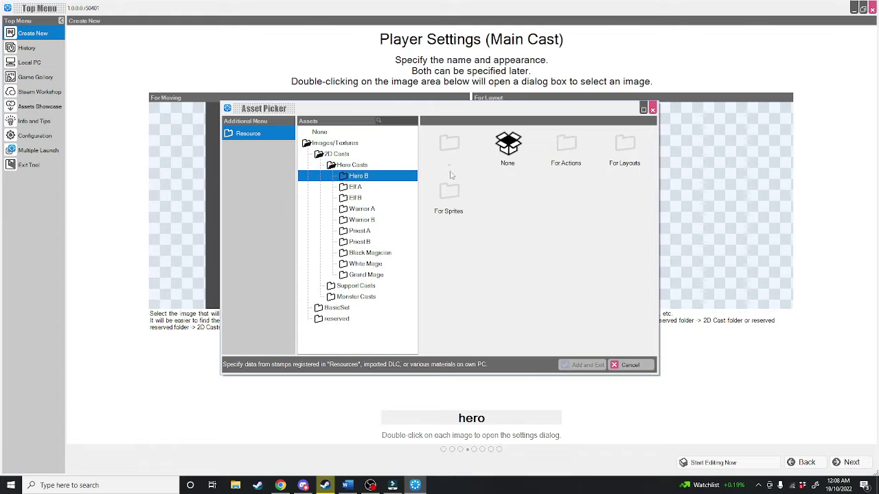
pyautogui.doubleClick(626, 147)
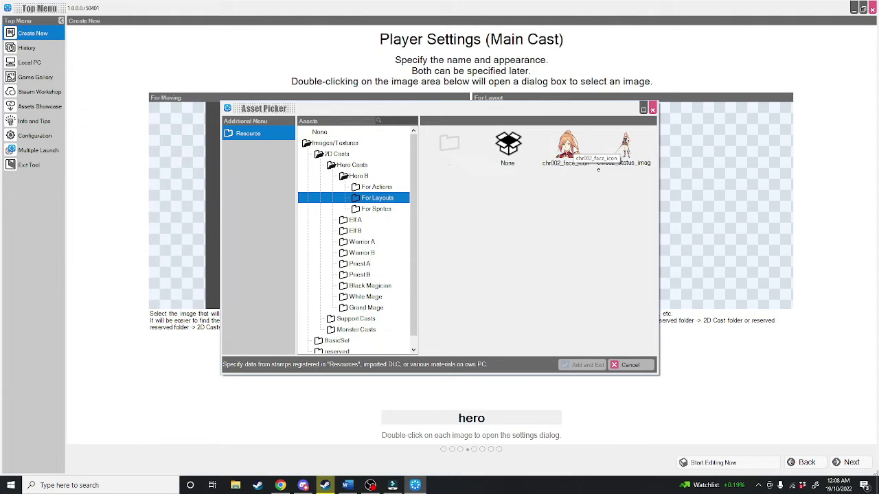
pyautogui.doubleClick(570, 147)
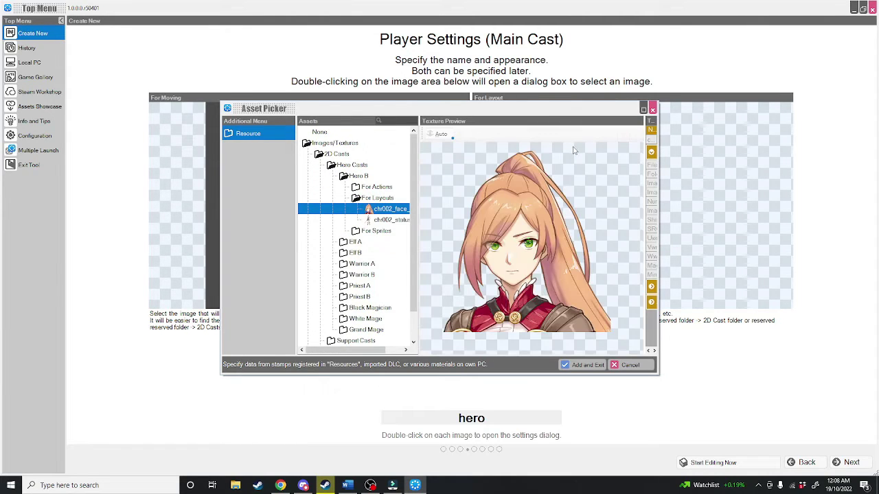
pyautogui.click(582, 366)
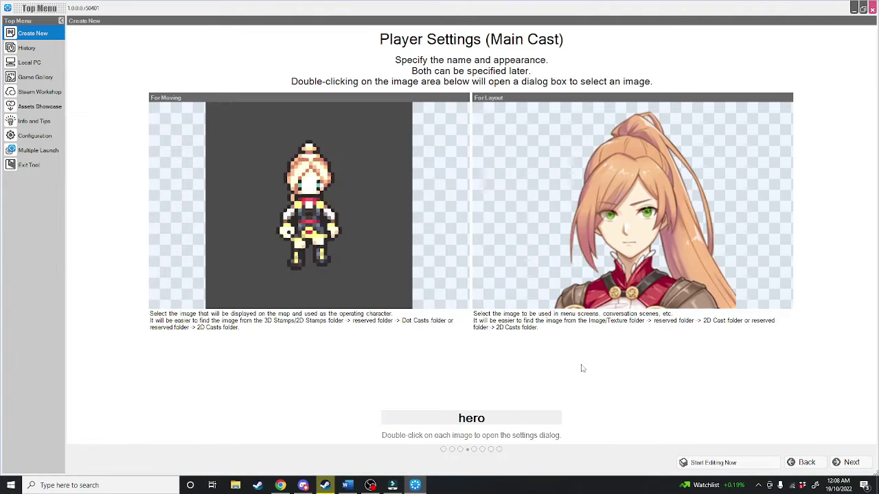
# Step: Name the main cast member Levellette and continue to the camera settings
pyautogui.doubleClick(491, 419)
pyautogui.write('Levellotte')
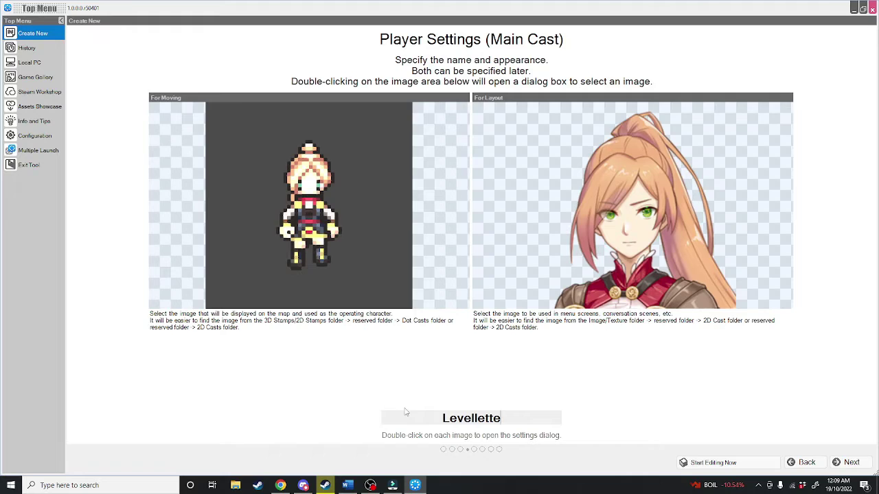
pyautogui.click(837, 463)
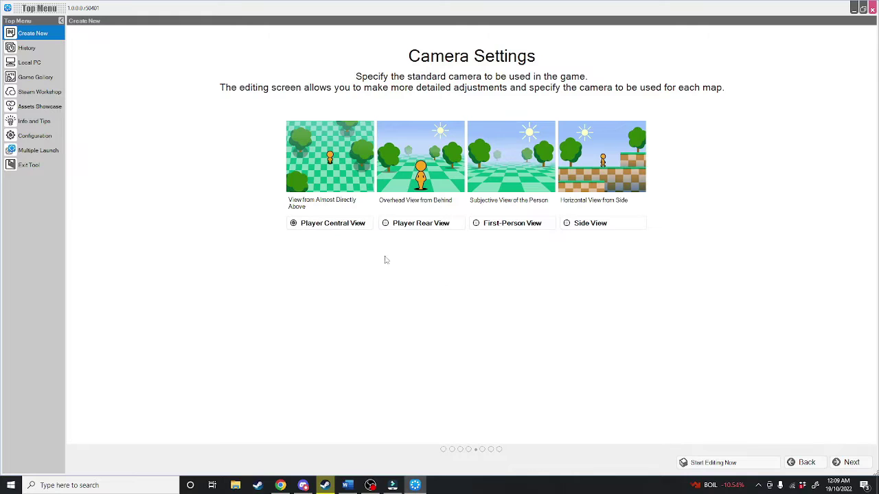
# Step: Accept the Player Central View camera, Top View Operation and the default action settings
pyautogui.click(839, 464)
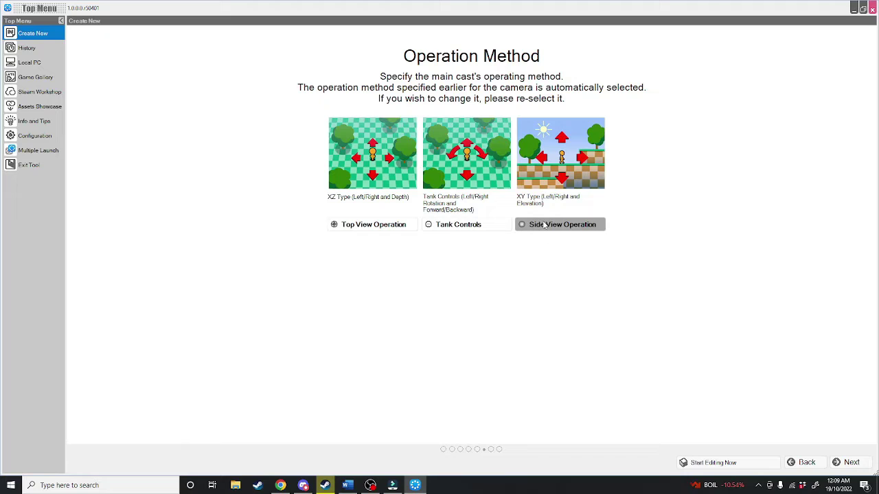
pyautogui.click(850, 462)
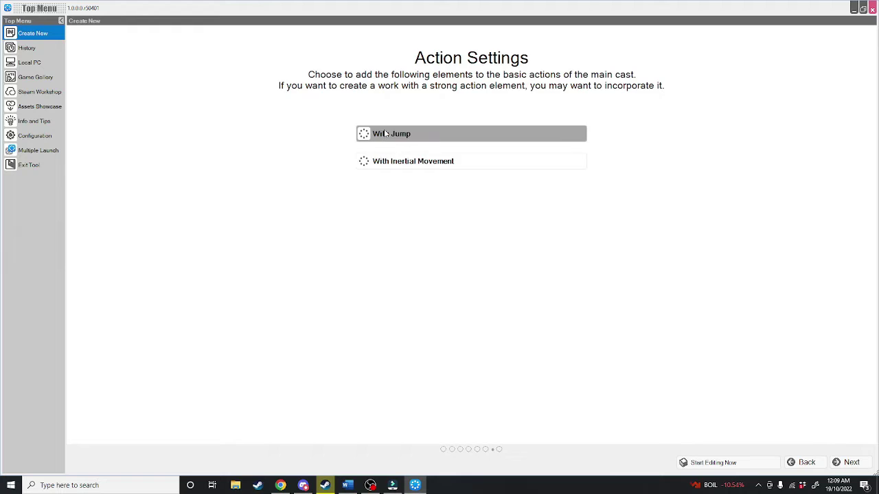
pyautogui.click(850, 463)
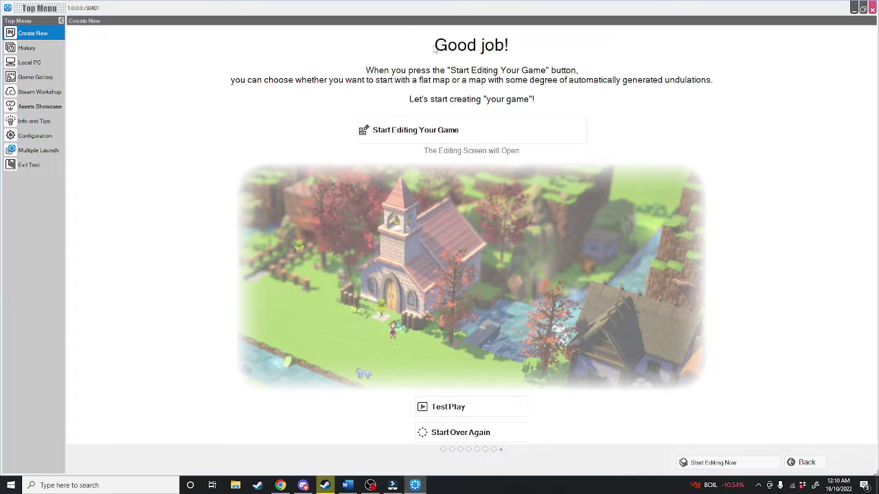
# Step: Start editing the game with a flat terrain, declining automatic map generation
pyautogui.click(411, 139)
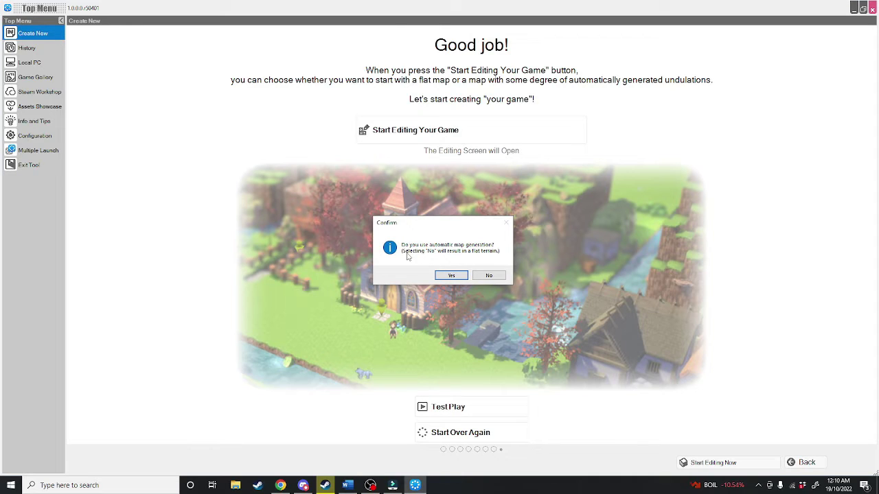
pyautogui.click(484, 278)
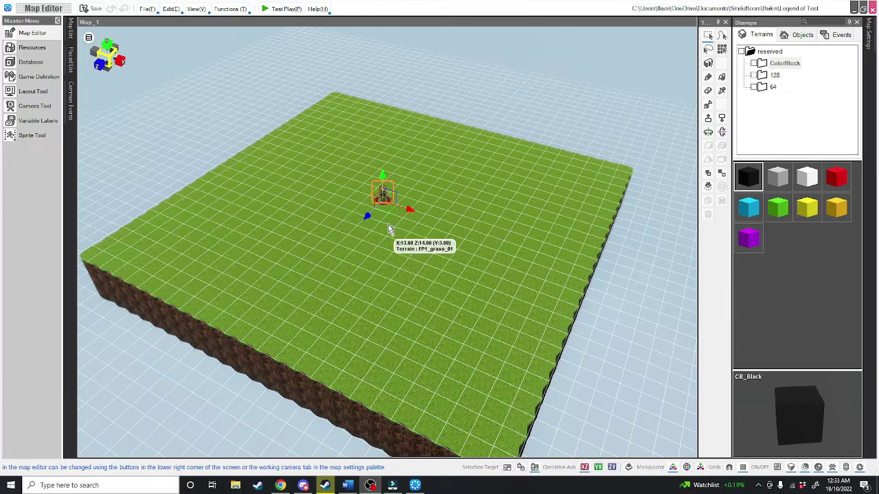
# Step: Open the map list and view the settings for creating a map without adding one
pyautogui.click(71, 31)
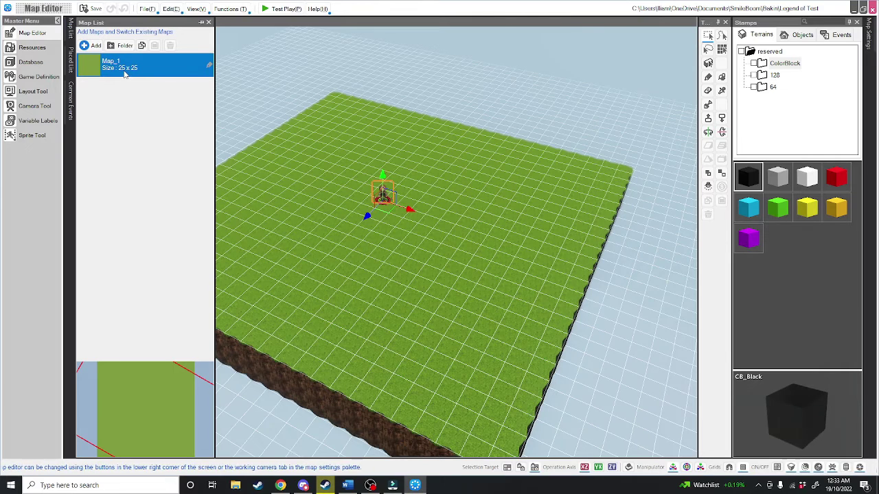
pyautogui.click(92, 45)
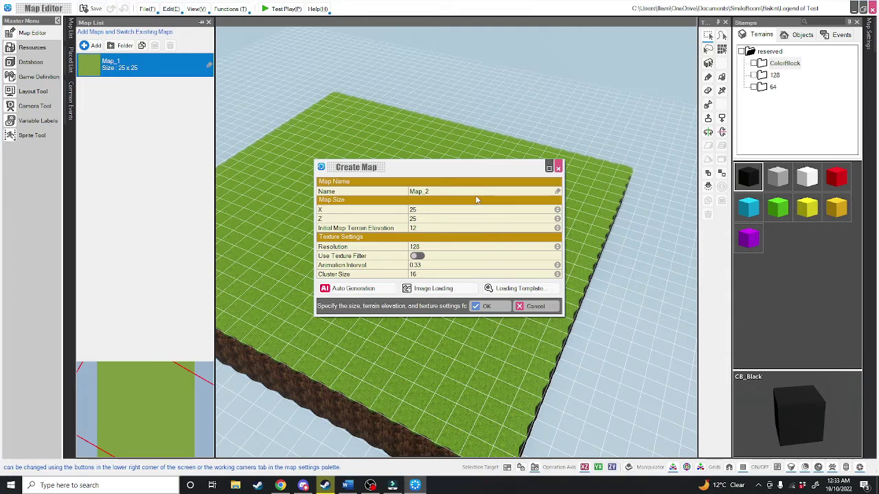
pyautogui.click(559, 167)
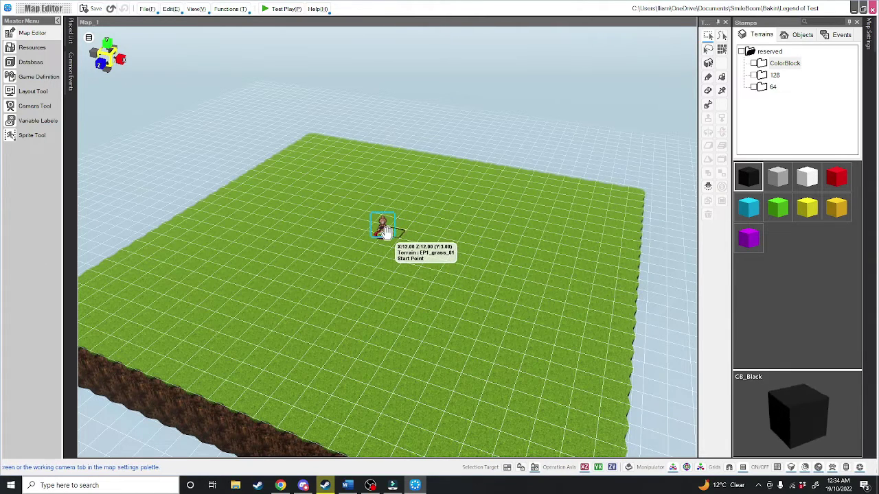
# Step: Examine the flat grass map and the character's start point from different angles and distances
pyautogui.moveTo(409, 218); pyautogui.dragTo(357, 230, button='right')
pyautogui.moveTo(447, 232); pyautogui.dragTo(432, 204, button='right')
pyautogui.scroll(-5, 419, 227)
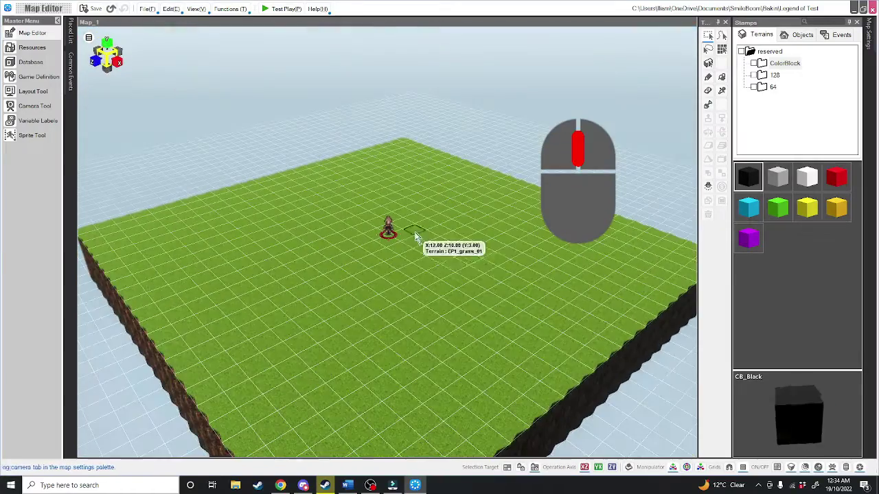
pyautogui.scroll(4, 381, 225)
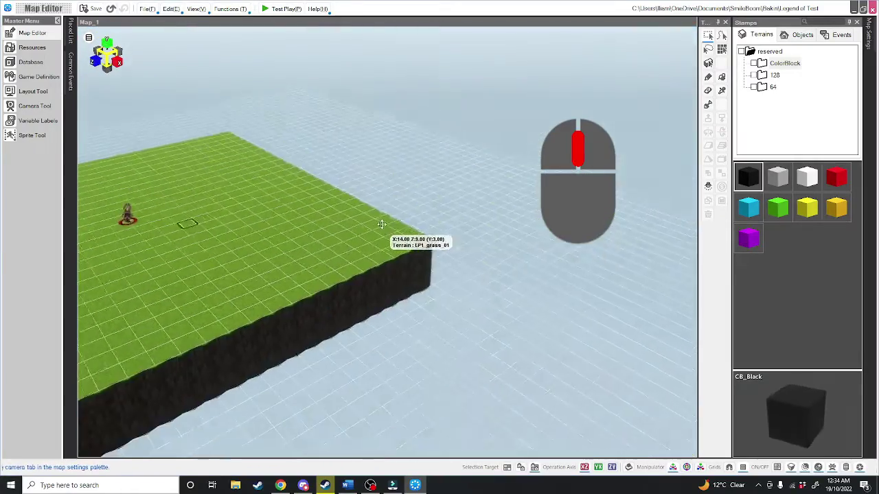
pyautogui.scroll(-4, 447, 202)
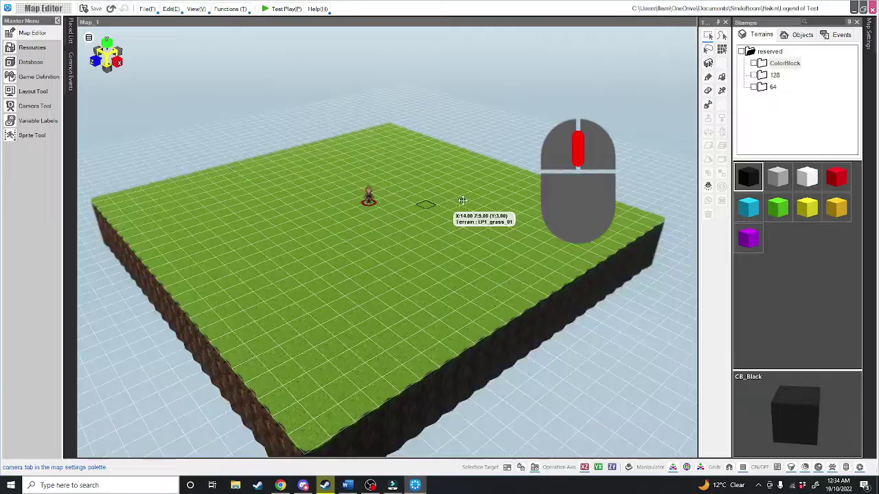
pyautogui.scroll(4, 500, 224)
pyautogui.scroll(-4, 447, 221)
pyautogui.scroll(2, 451, 194)
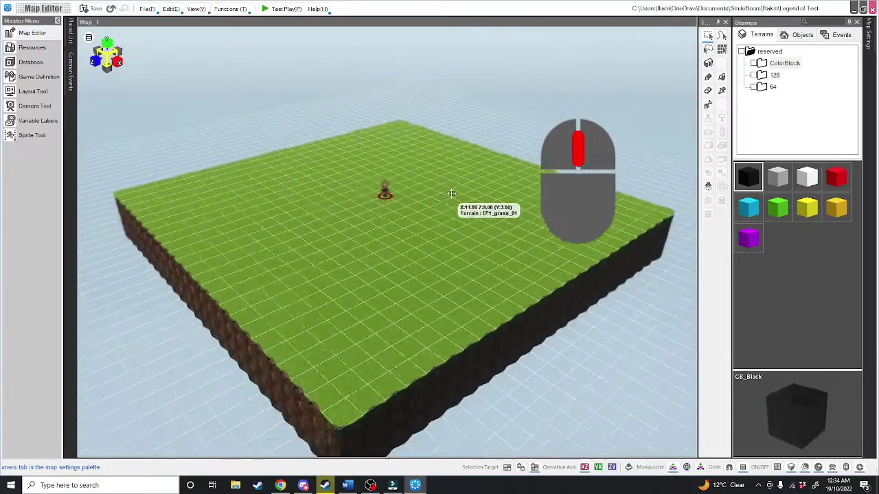
pyautogui.scroll(4, 451, 193)
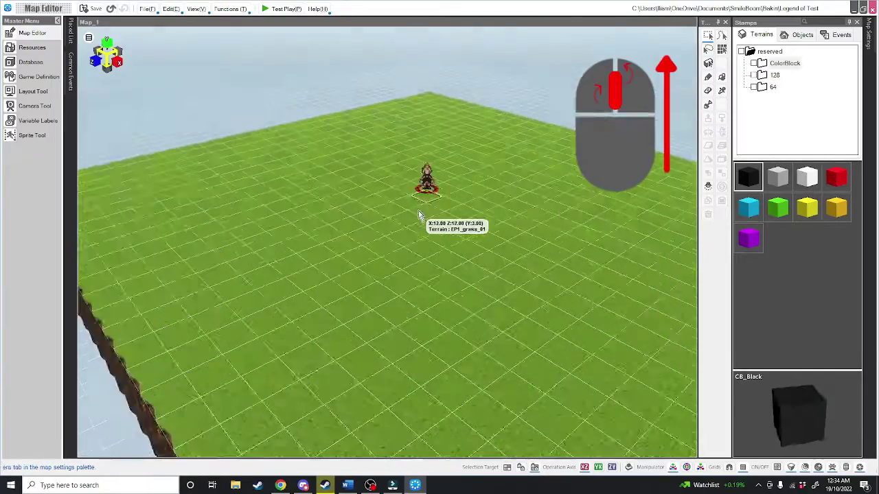
pyautogui.scroll(-3, 420, 216)
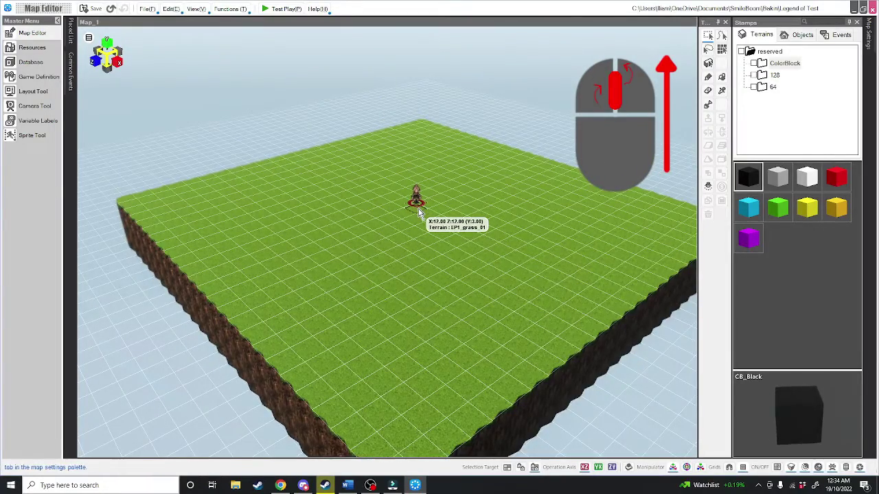
pyautogui.scroll(-1, 419, 212)
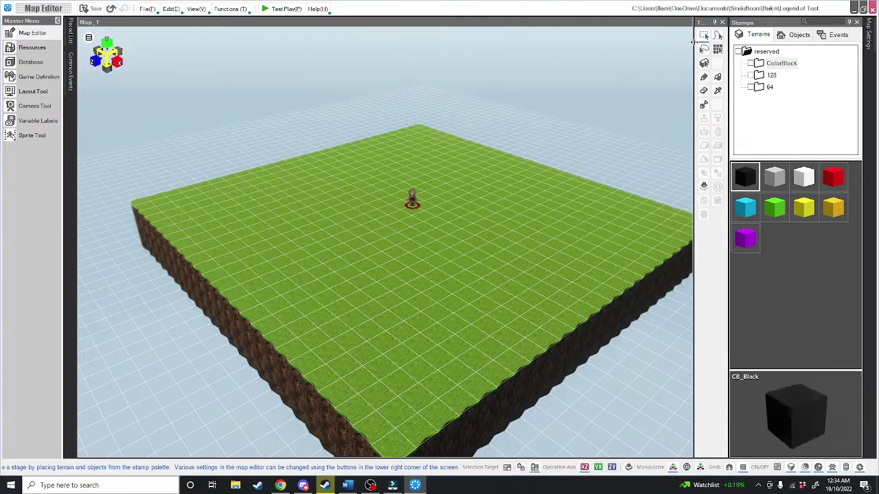
# Step: Try the rectangular, freehand, lasso and connected-area selection tools on the flat grass
pyautogui.click(703, 77)
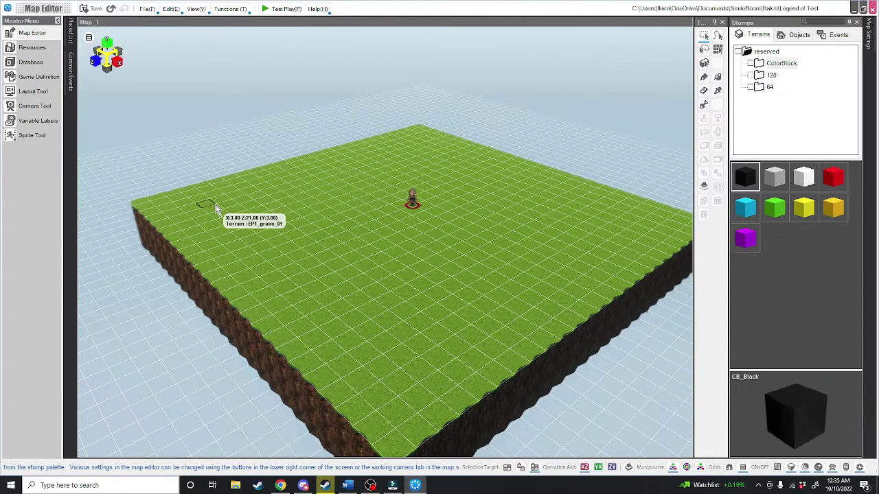
pyautogui.moveTo(215, 205); pyautogui.dragTo(368, 227)
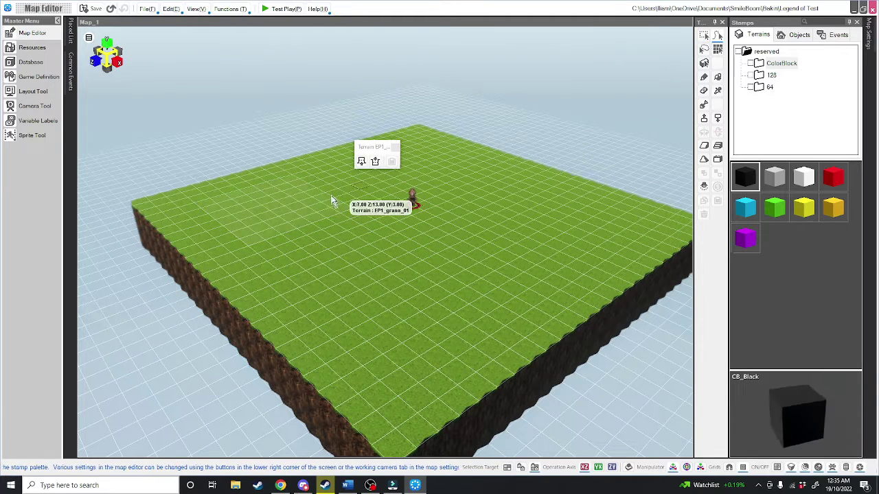
pyautogui.moveTo(338, 183)
pyautogui.mouseDown()
pyautogui.moveTo(310, 203)
pyautogui.moveTo(359, 294)
pyautogui.moveTo(376, 205)
pyautogui.mouseUp()
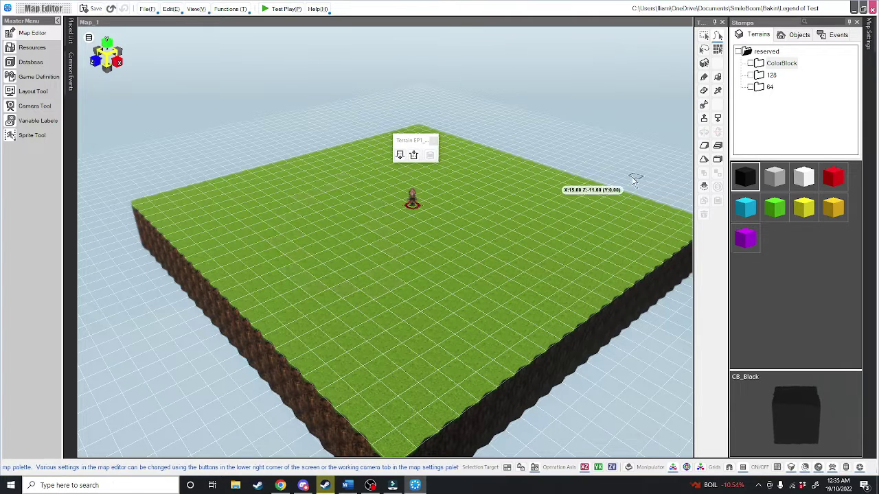
pyautogui.click(300, 186)
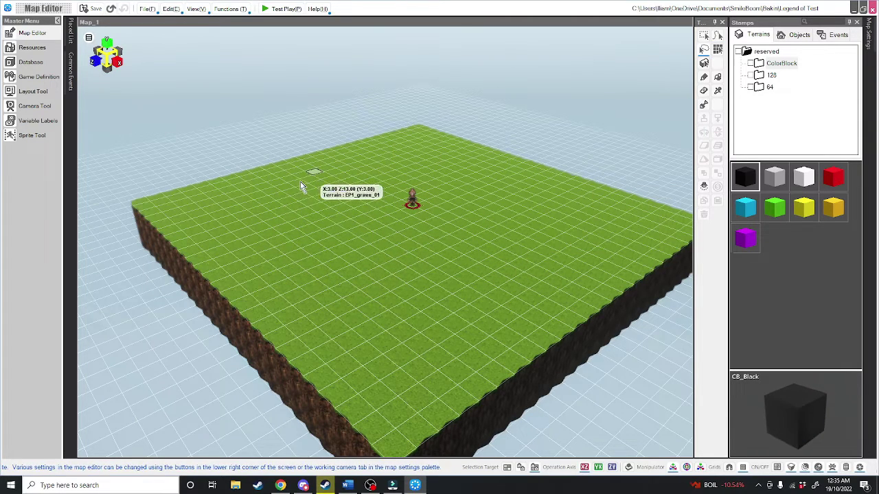
pyautogui.moveTo(281, 254)
pyautogui.mouseDown()
pyautogui.moveTo(546, 302)
pyautogui.moveTo(555, 198)
pyautogui.mouseUp()
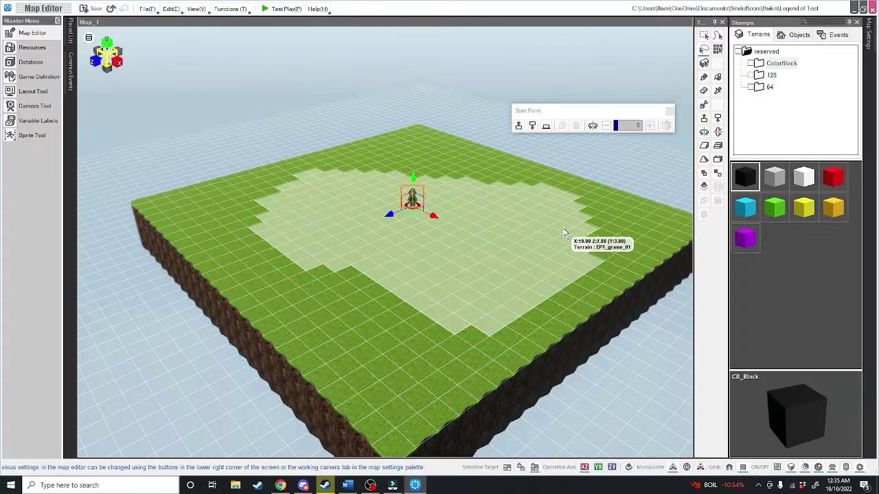
pyautogui.click(717, 50)
pyautogui.click(409, 156)
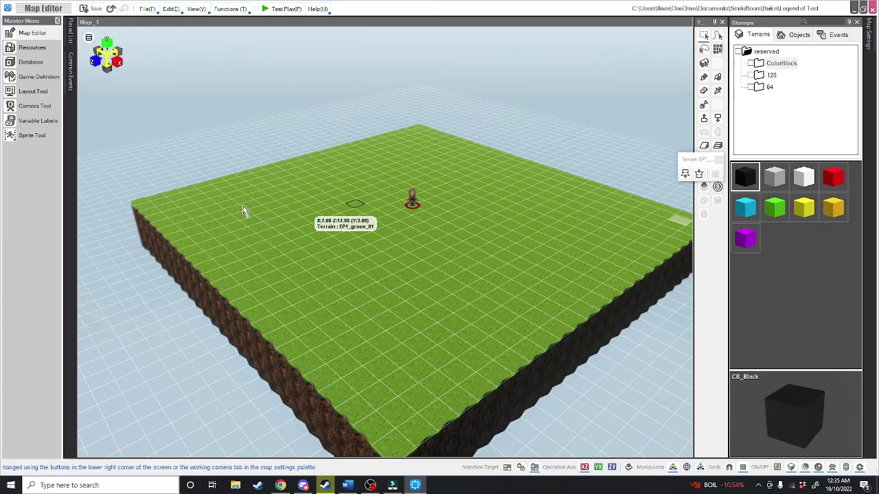
# Step: Raise a rectangular block of grass near the map's corner and lower the rectangle directly in front of it
pyautogui.moveTo(180, 217); pyautogui.dragTo(296, 236)
pyautogui.press('pageup')
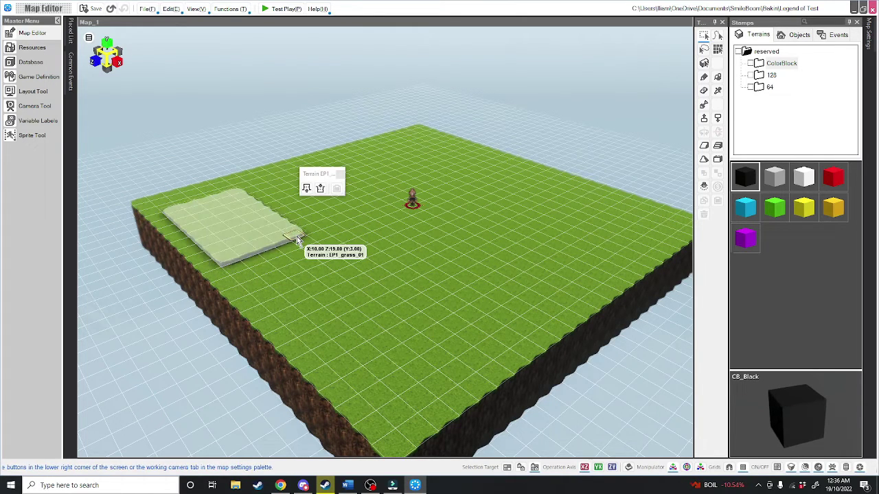
pyautogui.scroll(2, 297, 236)
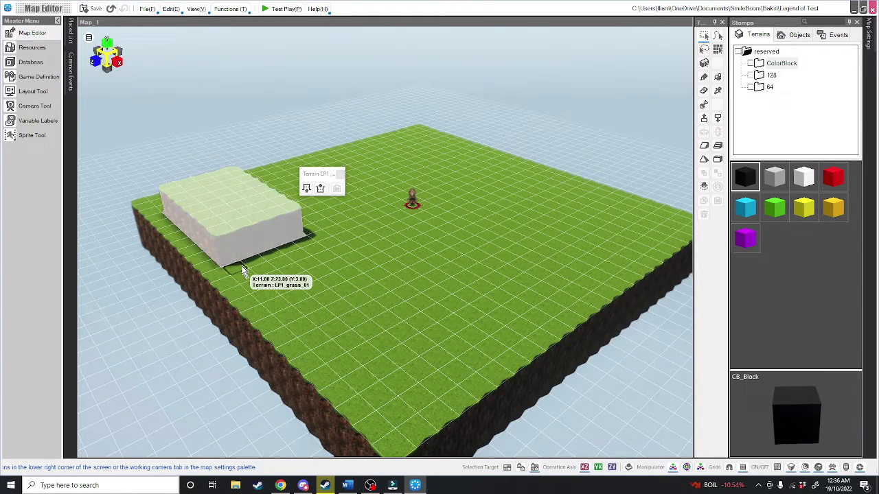
pyautogui.moveTo(238, 266); pyautogui.dragTo(372, 298)
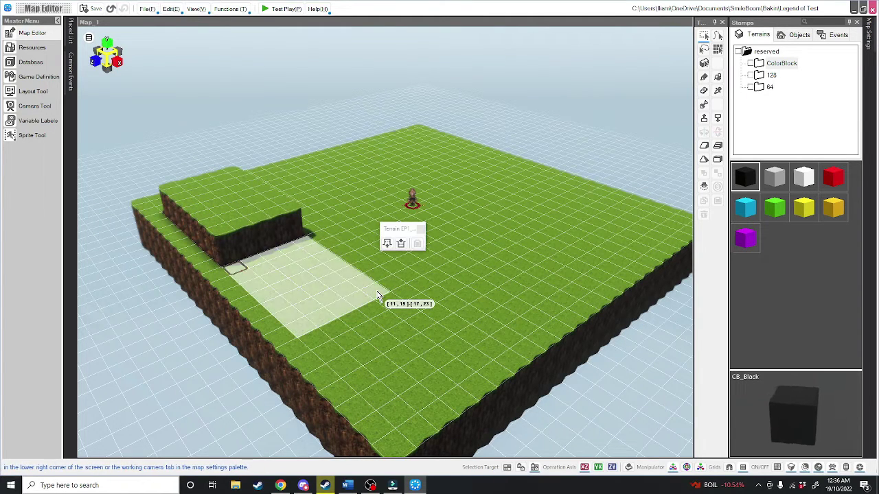
pyautogui.scroll(-2, 376, 296)
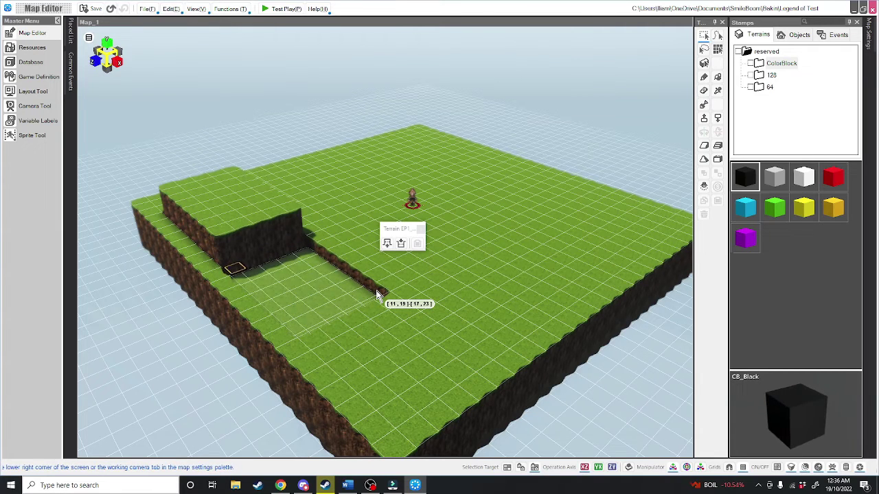
# Step: Raise a winding freehand strip of grass and lower a lasso-selected area around the start point
pyautogui.click(717, 35)
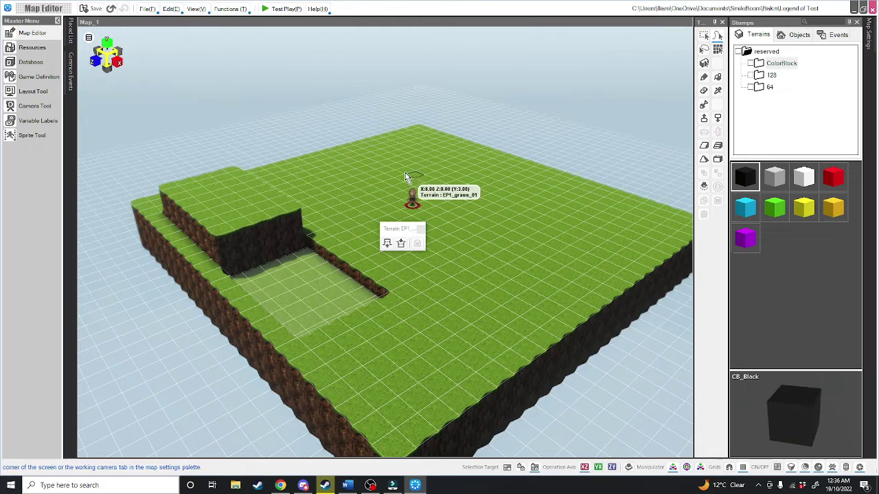
pyautogui.moveTo(411, 171)
pyautogui.mouseDown()
pyautogui.moveTo(489, 180)
pyautogui.moveTo(525, 268)
pyautogui.moveTo(586, 230)
pyautogui.mouseUp()
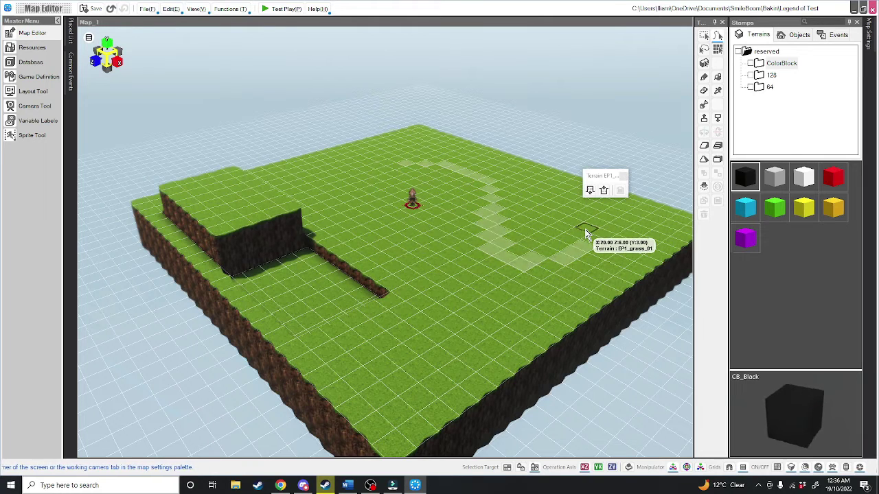
pyautogui.scroll(1, 585, 230)
pyautogui.scroll(1, 586, 230)
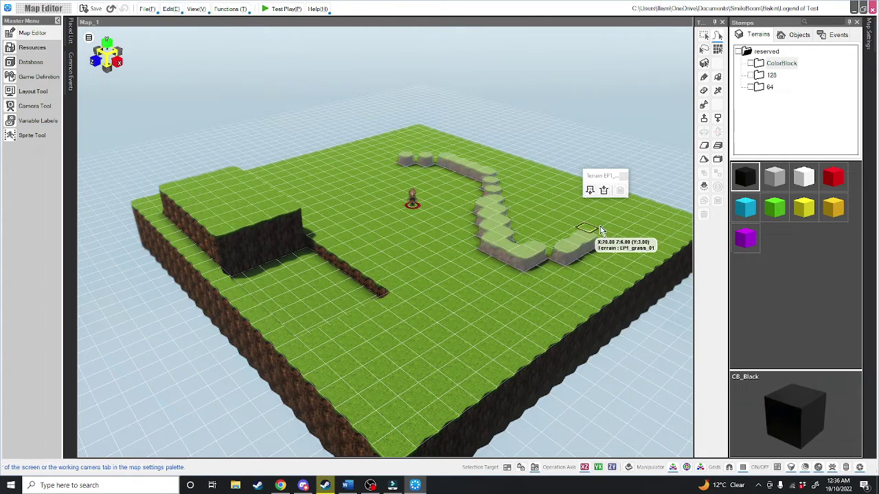
pyautogui.rightClick(362, 183)
pyautogui.moveTo(362, 183)
pyautogui.mouseDown()
pyautogui.moveTo(375, 260)
pyautogui.moveTo(423, 229)
pyautogui.mouseUp()
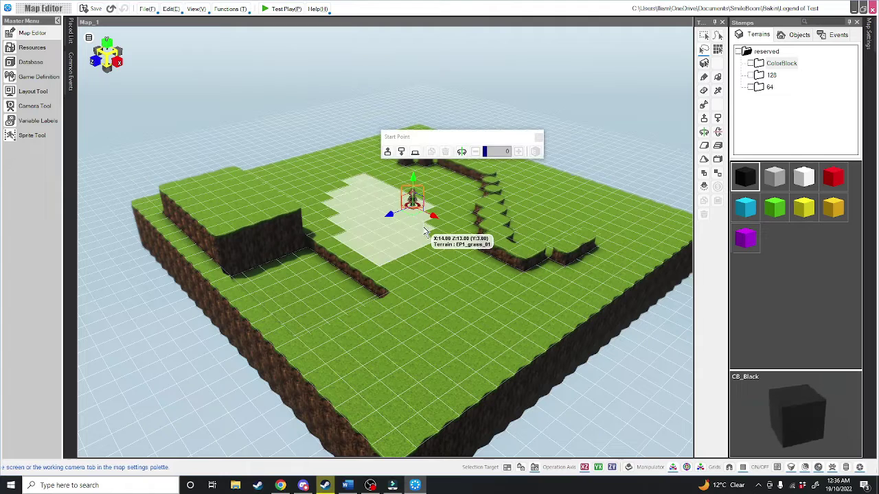
pyautogui.scroll(-1, 423, 227)
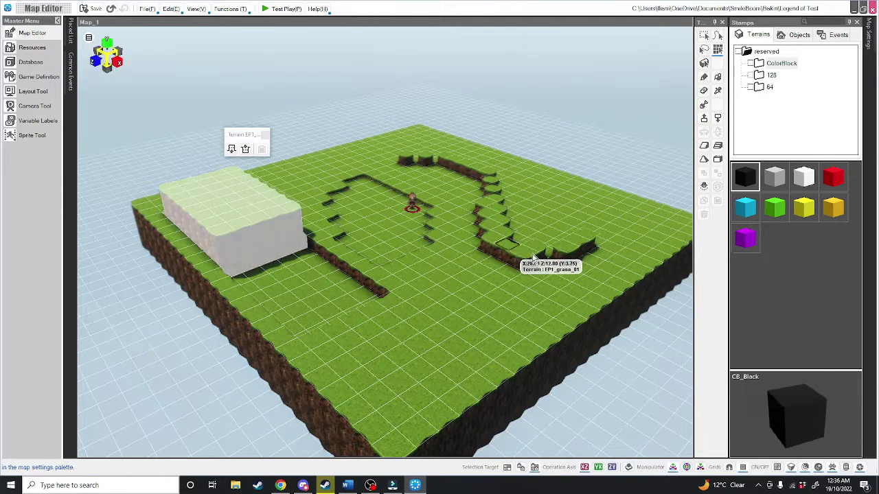
# Step: Draw a ring of CB_Black blocks behind the start point, then fill the surrounding terrain with CB_Black and undo the fill
pyautogui.click(582, 246)
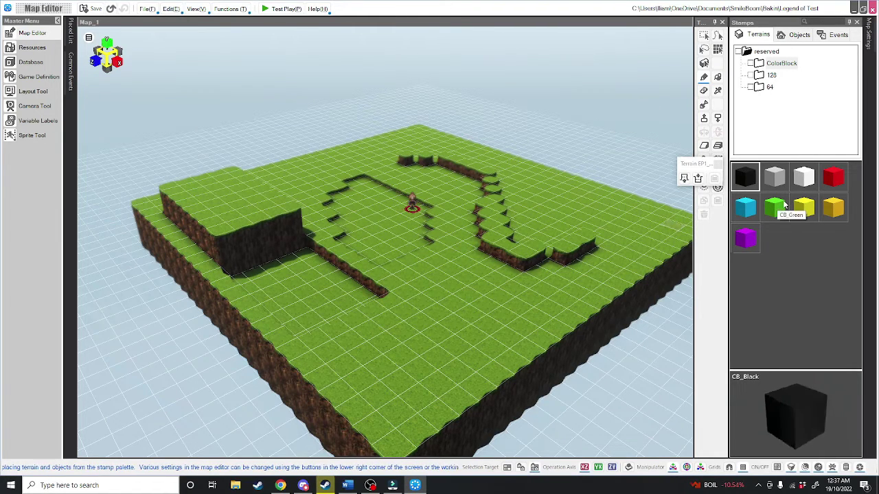
pyautogui.moveTo(327, 162)
pyautogui.mouseDown()
pyautogui.moveTo(307, 172)
pyautogui.moveTo(370, 171)
pyautogui.moveTo(343, 160)
pyautogui.mouseUp()
pyautogui.click(720, 78)
pyautogui.click(718, 77)
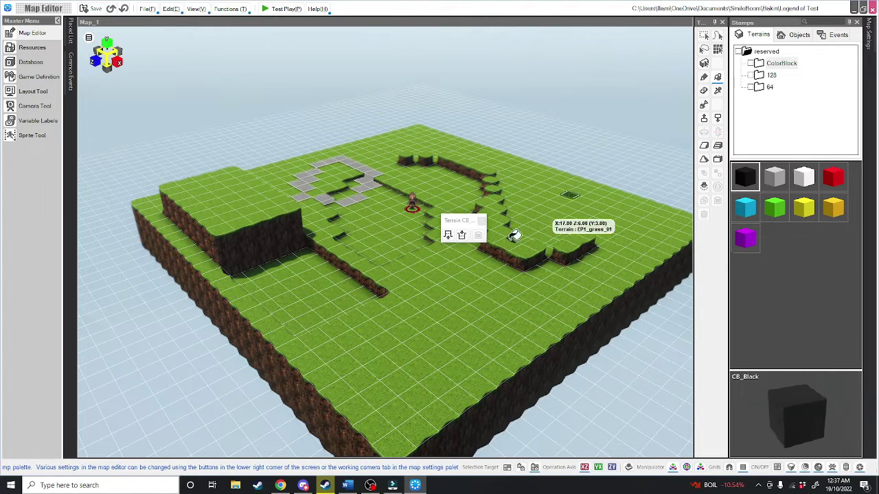
pyautogui.click(400, 266)
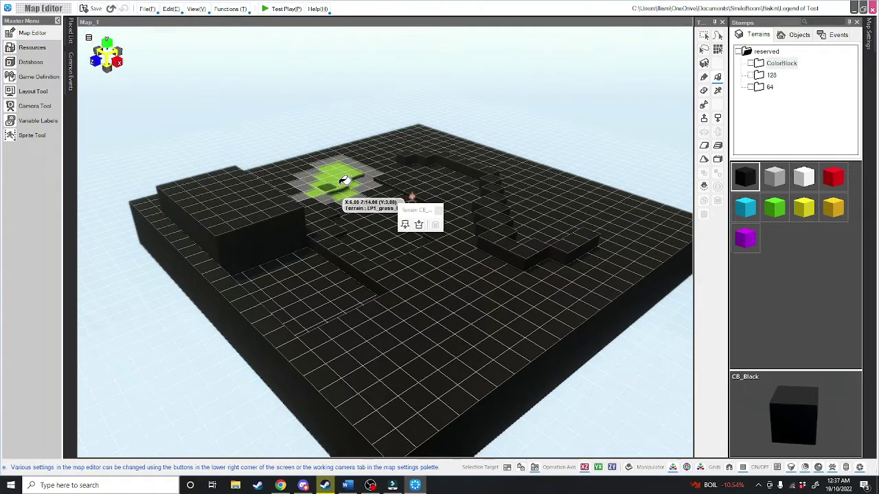
pyautogui.hotkey('ctrl', 'z')
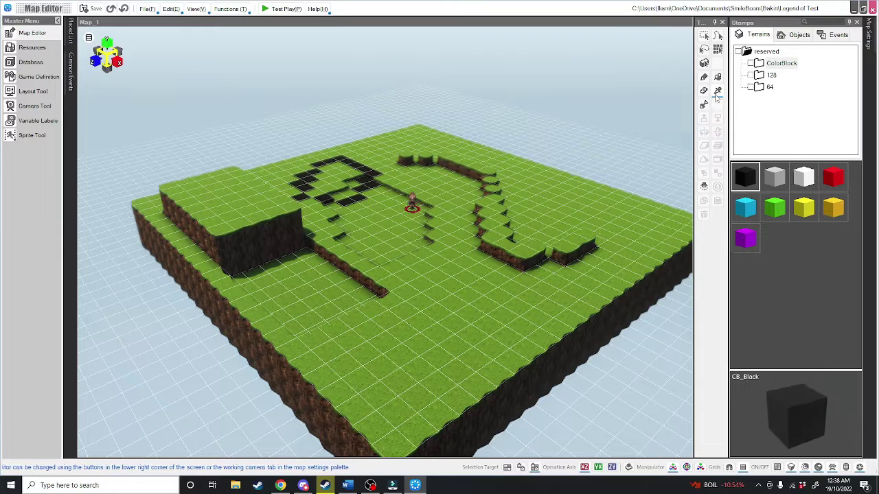
# Step: Sample the grass terrain and paint EP1_grass_01 over the black ring
pyautogui.click(386, 227)
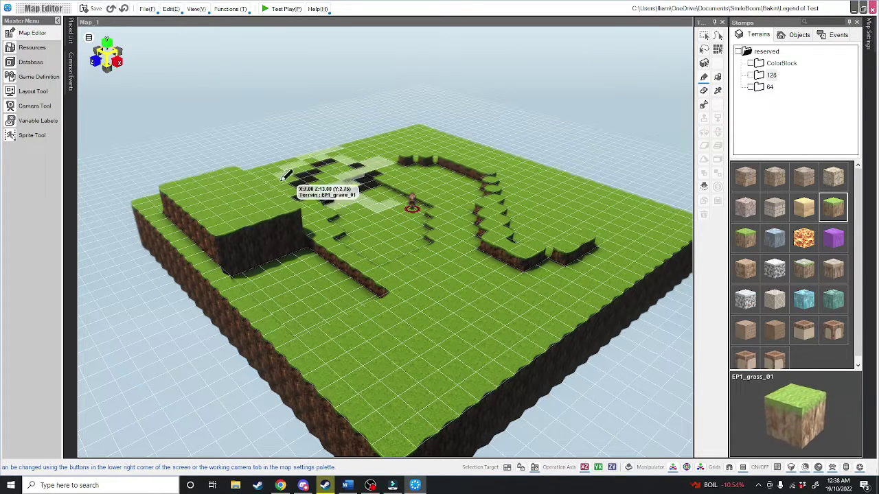
pyautogui.moveTo(298, 170); pyautogui.dragTo(373, 148)
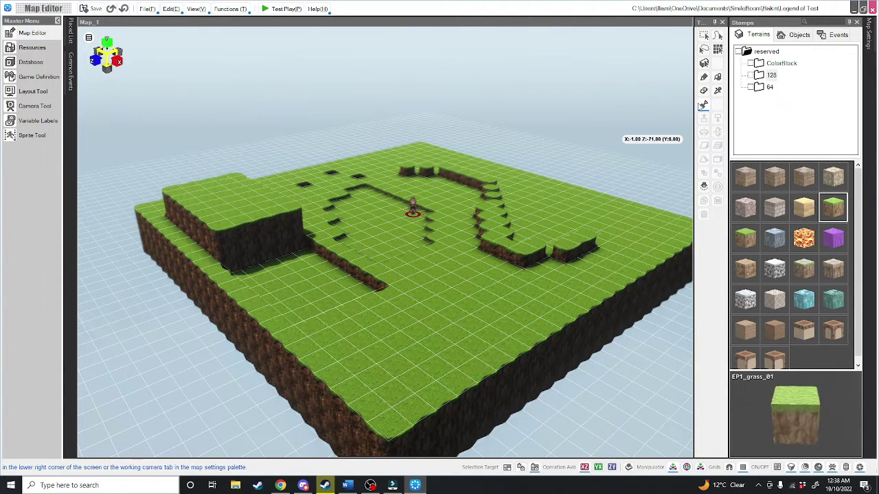
# Step: Try brushing a raised grass patch near the map's front corner, and select a small rectangle across the winding ridge
pyautogui.moveTo(420, 254); pyautogui.dragTo(505, 321)
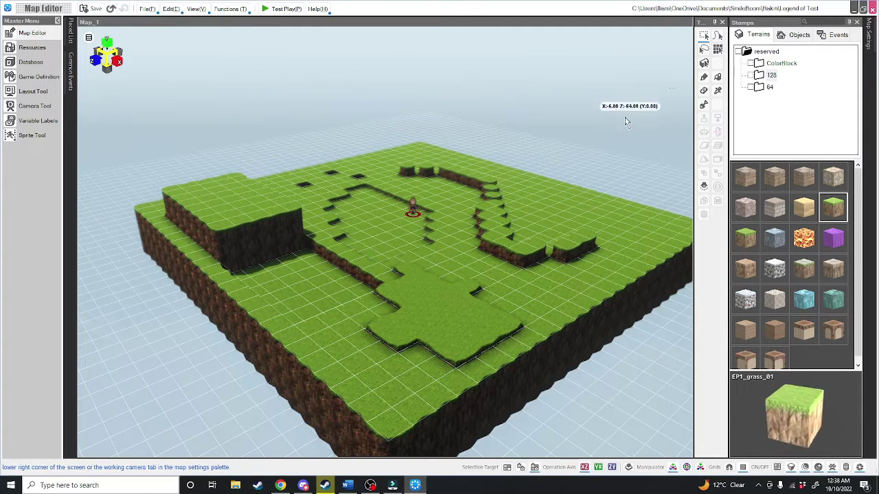
pyautogui.moveTo(513, 227); pyautogui.dragTo(589, 264)
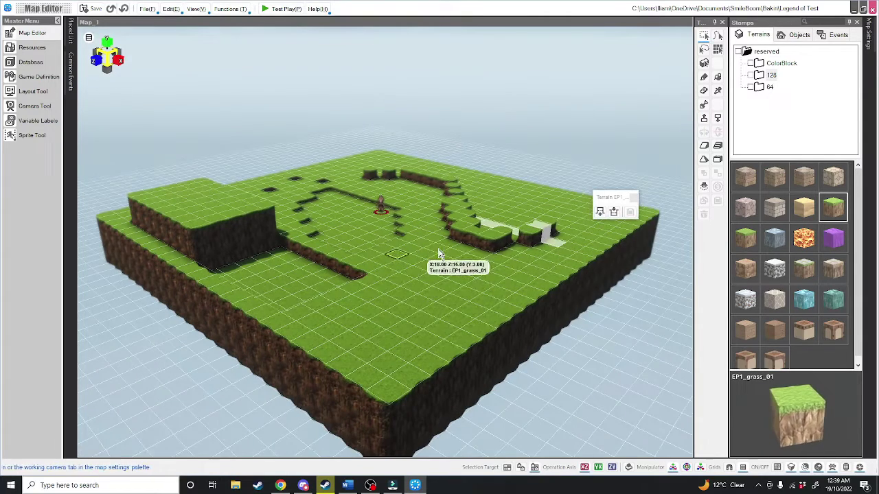
pyautogui.moveTo(420, 254); pyautogui.dragTo(443, 264, button='middle')
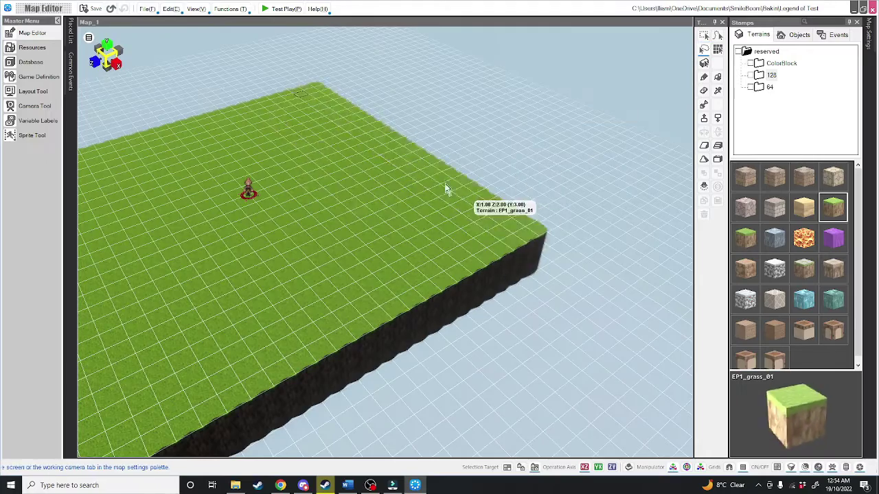
# Step: Raise rectangular areas of grass along the map's back edge to form the base of a hill range
pyautogui.moveTo(301, 86)
pyautogui.mouseDown()
pyautogui.moveTo(491, 239)
pyautogui.moveTo(293, 88)
pyautogui.moveTo(404, 165)
pyautogui.moveTo(318, 109)
pyautogui.mouseUp()
pyautogui.click(704, 35)
pyautogui.click(341, 173)
pyautogui.click(342, 173)
pyautogui.click(424, 116)
pyautogui.click(482, 150)
pyautogui.click(471, 156)
pyautogui.moveTo(319, 110); pyautogui.dragTo(366, 128, button='right')
pyautogui.moveTo(366, 128); pyautogui.dragTo(549, 137, button='middle')
pyautogui.click(406, 148)
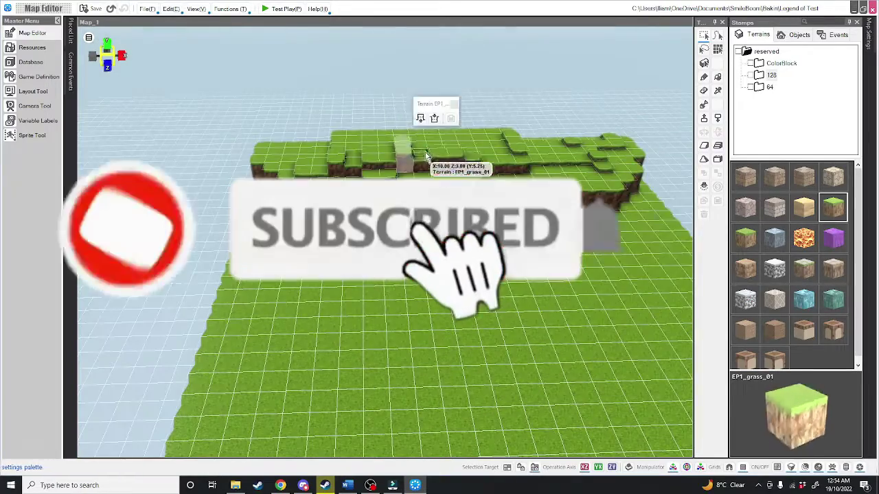
# Step: Raise smaller areas on top of the hill range to create uneven, stepped ledges
pyautogui.click(474, 168)
pyautogui.click(433, 133)
pyautogui.click(462, 94)
pyautogui.moveTo(405, 165)
pyautogui.mouseDown()
pyautogui.moveTo(474, 134)
pyautogui.moveTo(582, 177)
pyautogui.mouseUp()
pyautogui.click(529, 111)
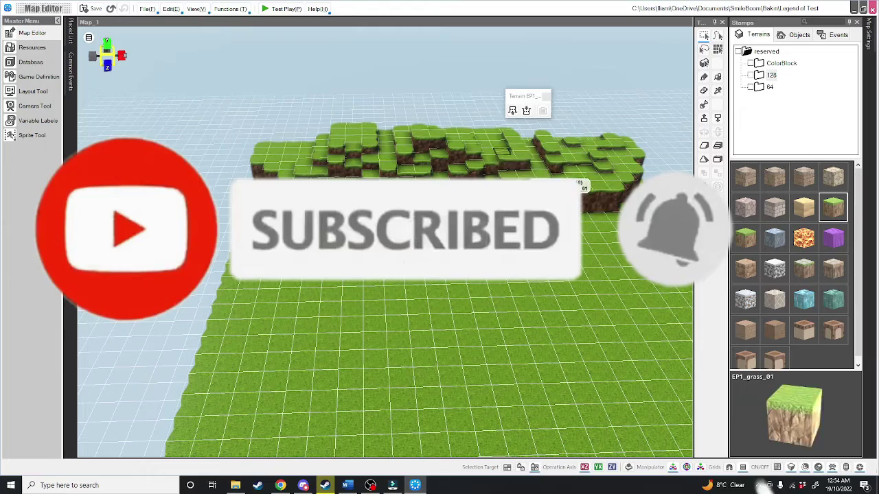
# Step: Raise the left end of the hill range and build a small stepped outcrop in front of it
pyautogui.moveTo(326, 137)
pyautogui.mouseDown()
pyautogui.moveTo(271, 172)
pyautogui.moveTo(251, 230)
pyautogui.mouseUp()
pyautogui.click(284, 151)
pyautogui.moveTo(293, 213); pyautogui.dragTo(338, 251)
pyautogui.click(342, 204)
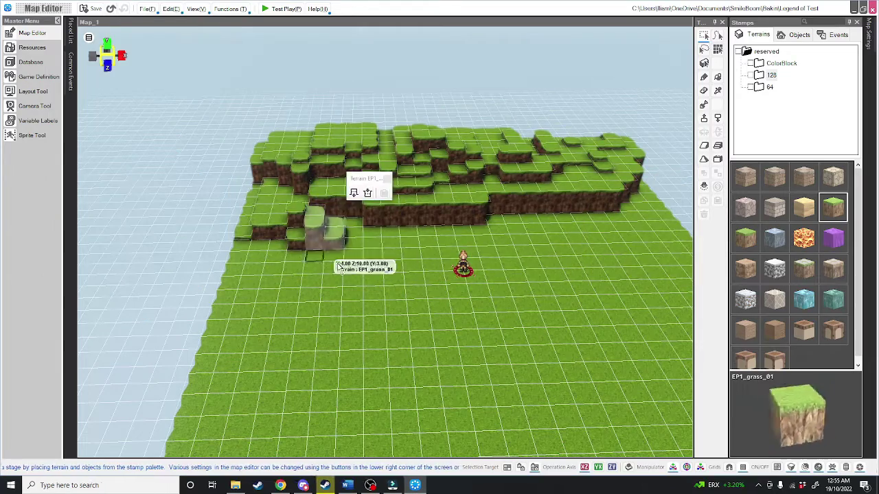
pyautogui.click(367, 194)
# Step: Raise overlapping rectangles of grass to form a second stepped outcrop in front of the hill range's right side
pyautogui.click(575, 199)
pyautogui.moveTo(518, 216); pyautogui.dragTo(564, 243)
pyautogui.click(561, 169)
pyautogui.moveTo(511, 241)
pyautogui.mouseDown()
pyautogui.moveTo(565, 240)
pyautogui.moveTo(532, 237)
pyautogui.mouseUp()
pyautogui.click(622, 206)
pyautogui.rightClick(561, 229)
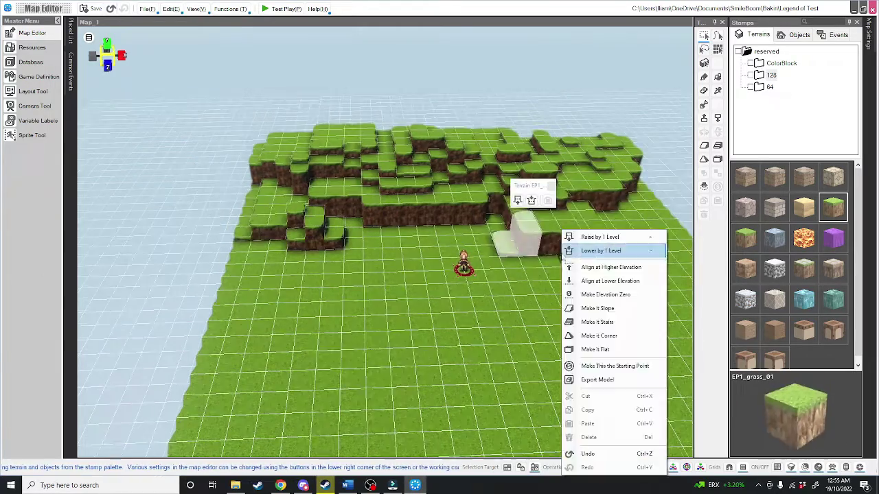
# Step: Lower wide bands of the flat grass between the start point and the map's front edge to form shallow terraces
pyautogui.moveTo(569, 249); pyautogui.dragTo(455, 197, button='right')
pyautogui.moveTo(364, 220); pyautogui.dragTo(457, 196, button='middle')
pyautogui.moveTo(363, 177); pyautogui.dragTo(215, 451)
pyautogui.moveTo(226, 440); pyautogui.dragTo(383, 269, button='right')
pyautogui.scroll(-5, 383, 267)
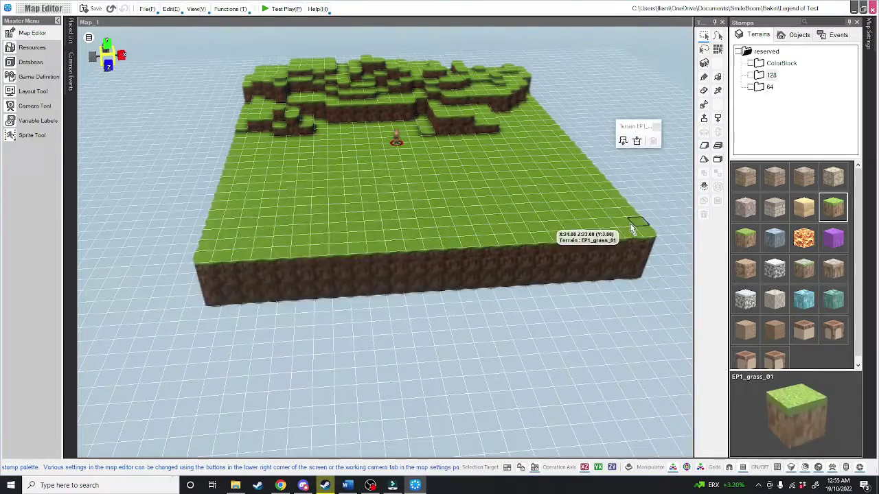
pyautogui.click(431, 138)
pyautogui.moveTo(218, 209)
pyautogui.mouseDown()
pyautogui.moveTo(548, 261)
pyautogui.moveTo(643, 241)
pyautogui.mouseUp()
pyautogui.click(650, 200)
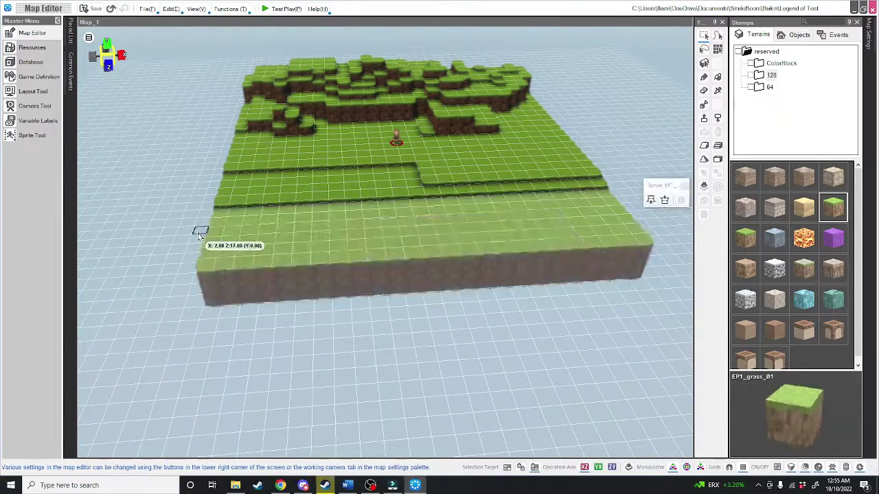
# Step: Lower the bands nearest the map's front edge further so the ground steps down to a low strip
pyautogui.click(647, 195)
pyautogui.moveTo(212, 232)
pyautogui.mouseDown()
pyautogui.moveTo(643, 240)
pyautogui.moveTo(211, 251)
pyautogui.mouseUp()
pyautogui.click(647, 195)
pyautogui.moveTo(541, 224); pyautogui.dragTo(630, 238)
pyautogui.click(645, 181)
pyautogui.moveTo(206, 280); pyautogui.dragTo(341, 281)
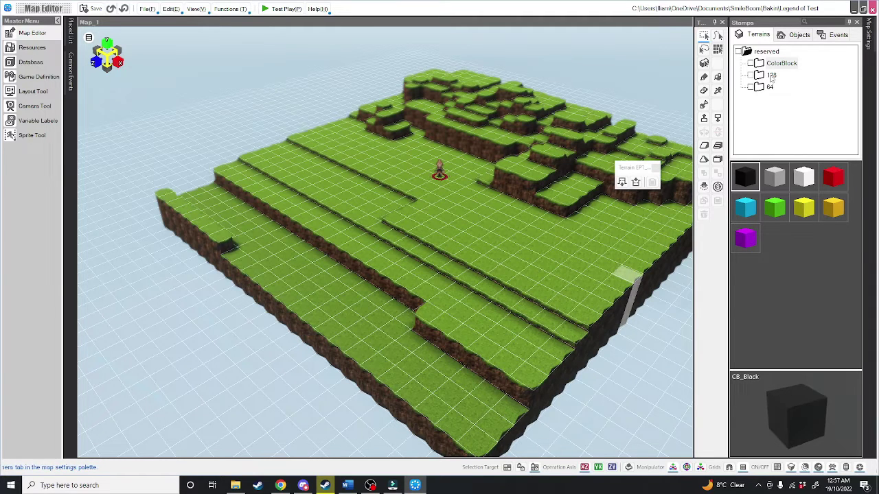
# Step: Draw a path of EP1_rock_01 blocks from the 128 terrain set across the grass past the start point
pyautogui.click(772, 76)
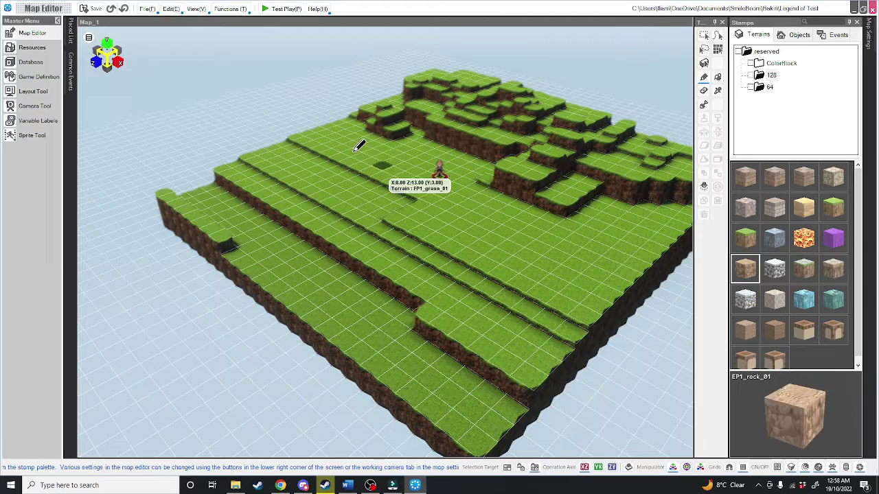
pyautogui.moveTo(428, 172)
pyautogui.mouseDown()
pyautogui.moveTo(487, 227)
pyautogui.moveTo(589, 282)
pyautogui.moveTo(576, 269)
pyautogui.mouseUp()
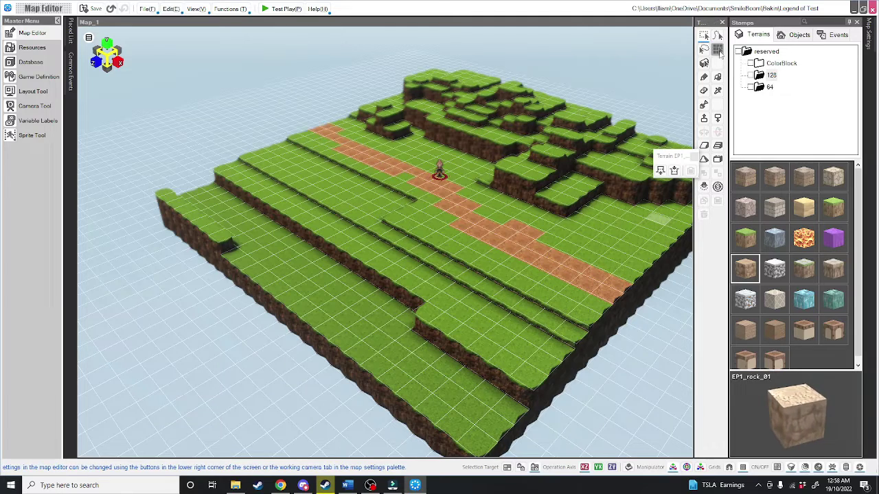
# Step: Fill the low grass strip along the map's front edge with EP1_water_01 terrain
pyautogui.click(306, 268)
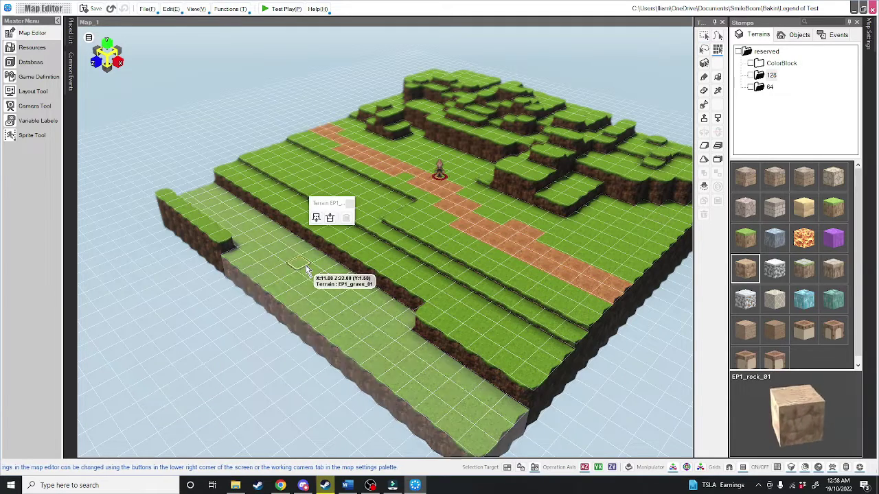
pyautogui.click(718, 77)
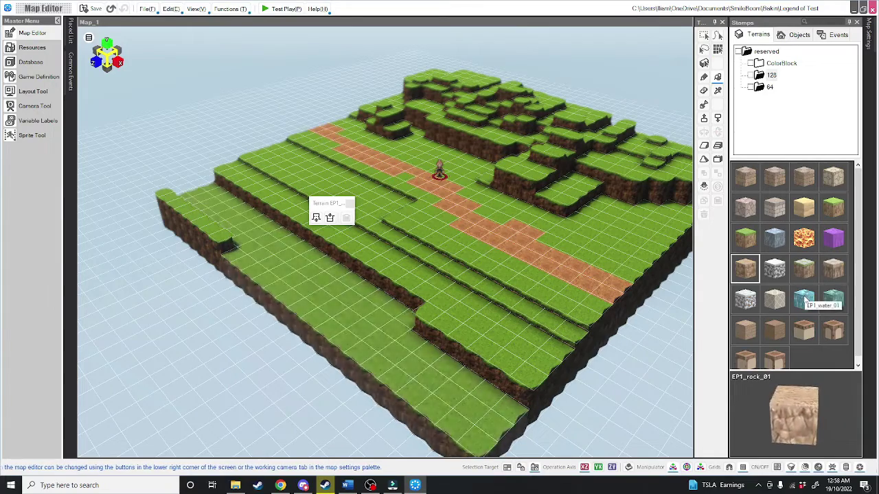
pyautogui.click(334, 299)
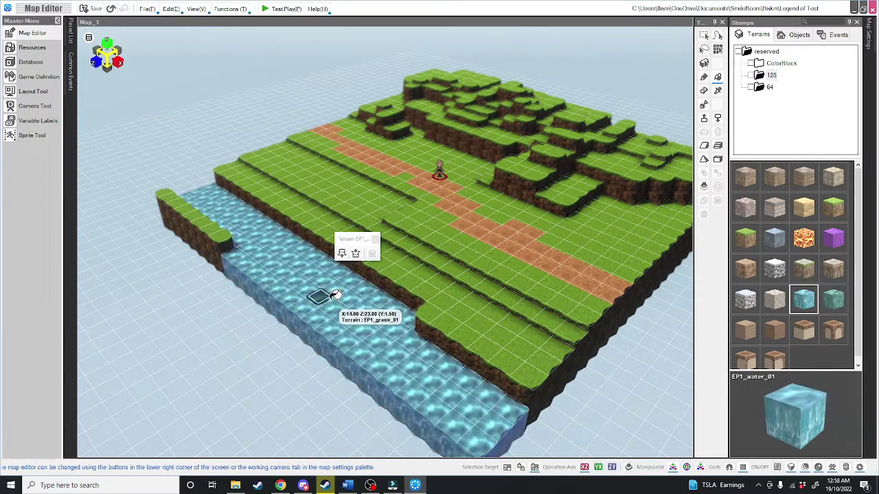
# Step: Place four Tree objects from the Nature plants set: one at each side of the map and two on the hills behind
pyautogui.moveTo(631, 222); pyautogui.dragTo(607, 337, button='right')
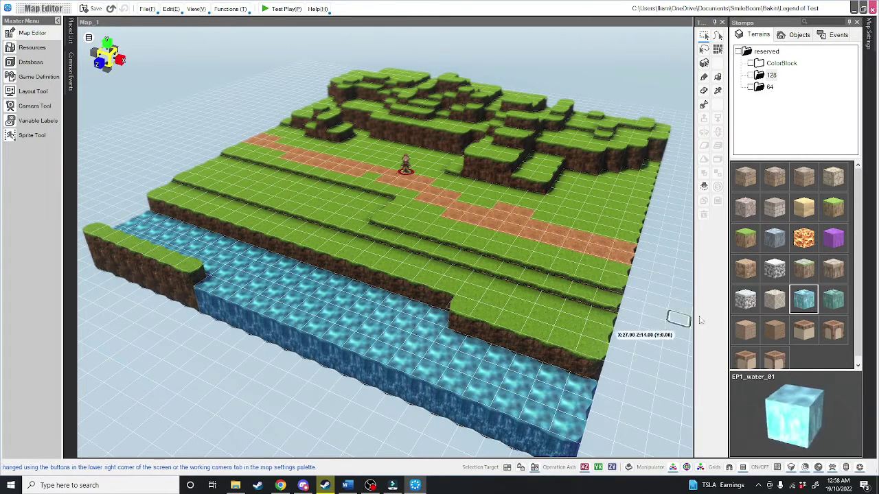
pyautogui.click(745, 177)
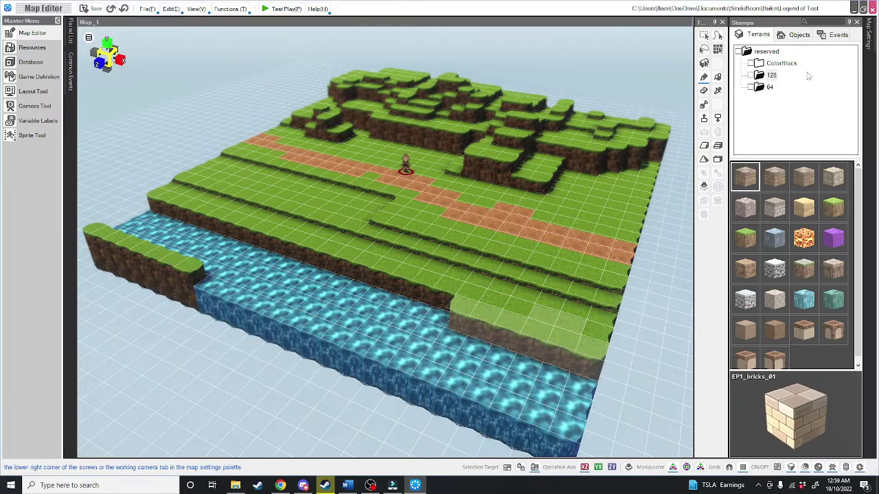
pyautogui.click(798, 34)
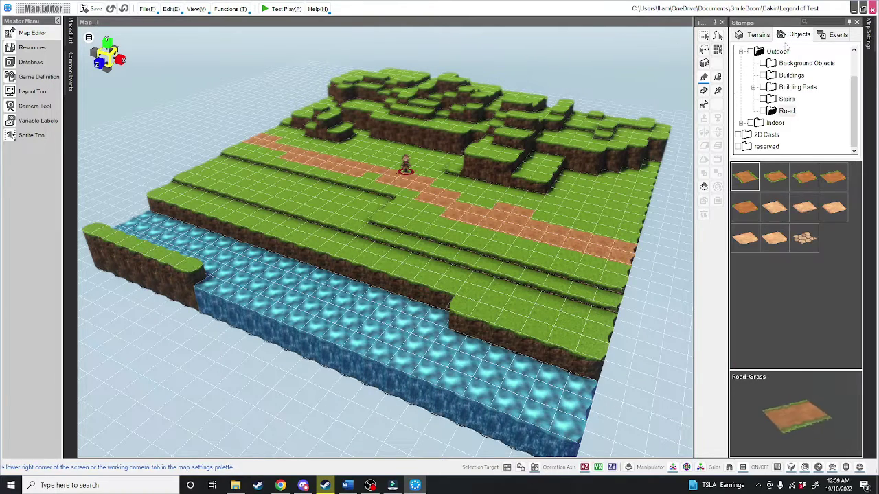
pyautogui.click(779, 87)
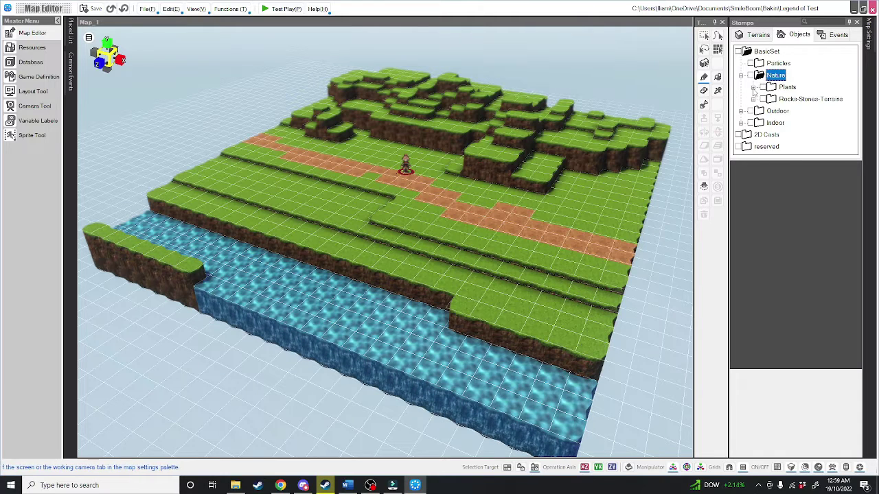
pyautogui.click(753, 88)
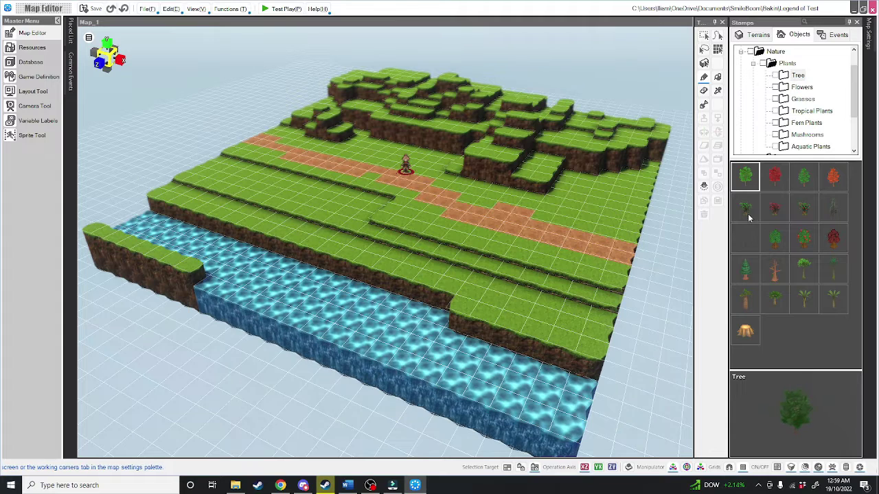
pyautogui.click(804, 297)
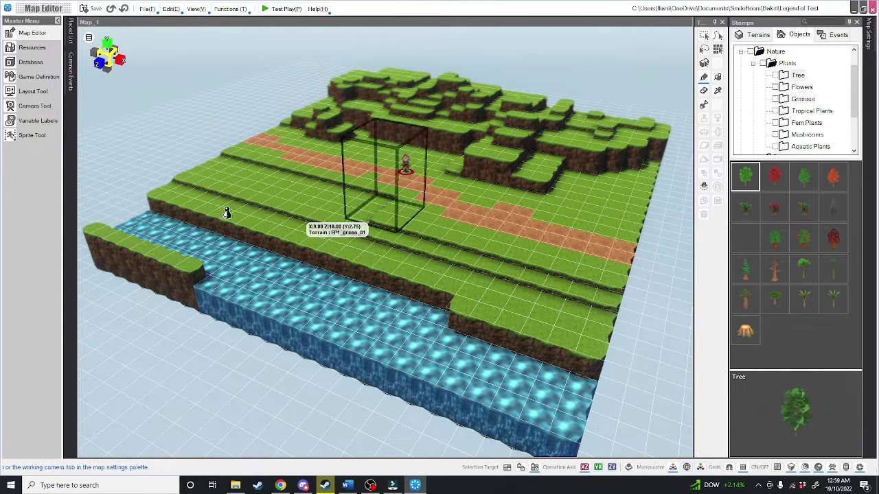
pyautogui.click(216, 172)
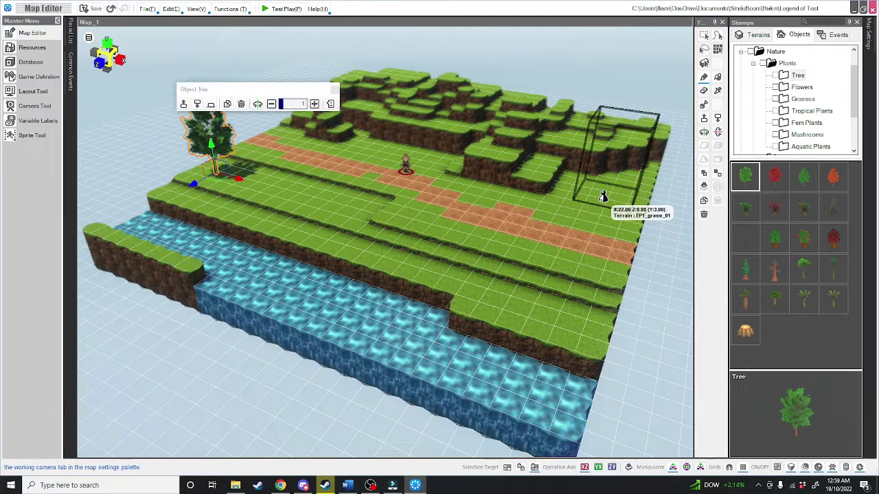
pyautogui.click(621, 184)
pyautogui.click(431, 114)
pyautogui.click(385, 86)
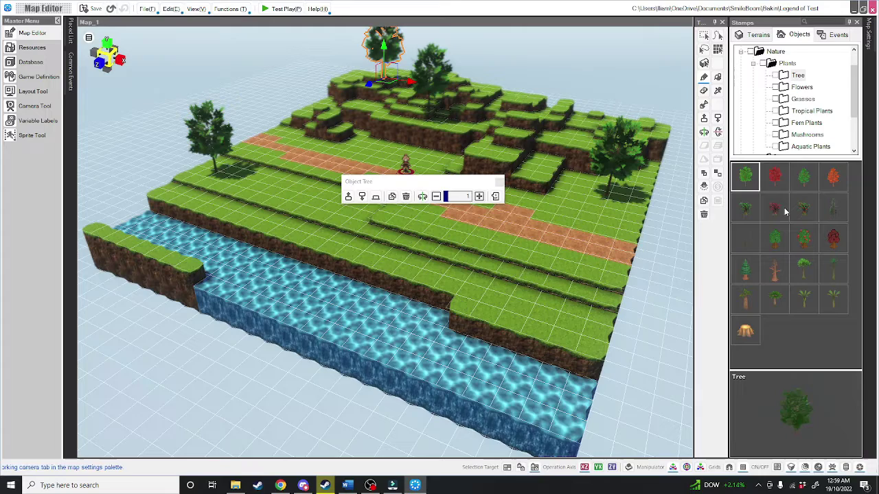
# Step: Add four Thin Tree_Red leaves objects on the hill range, at its base and on the front terraces
pyautogui.click(833, 177)
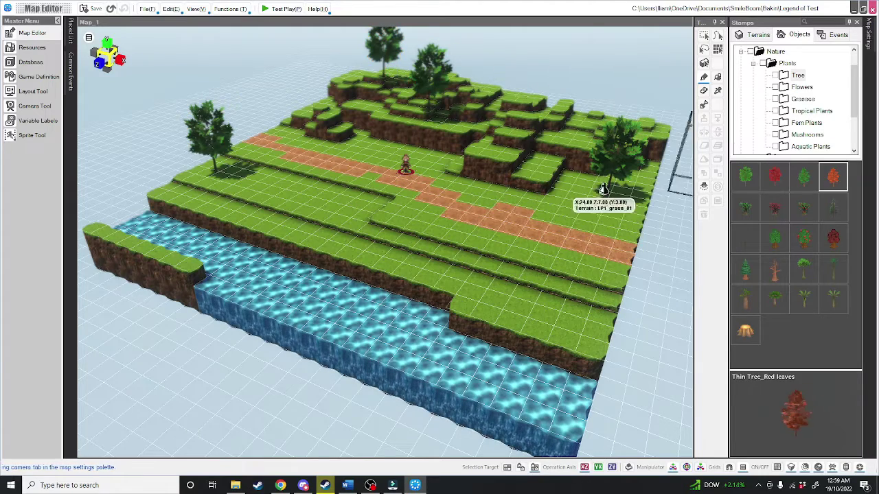
pyautogui.click(570, 133)
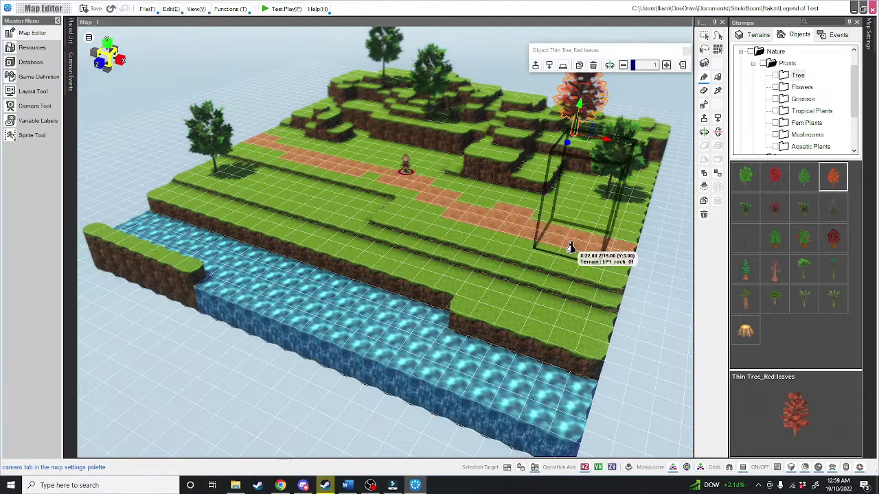
pyautogui.click(573, 292)
pyautogui.click(347, 136)
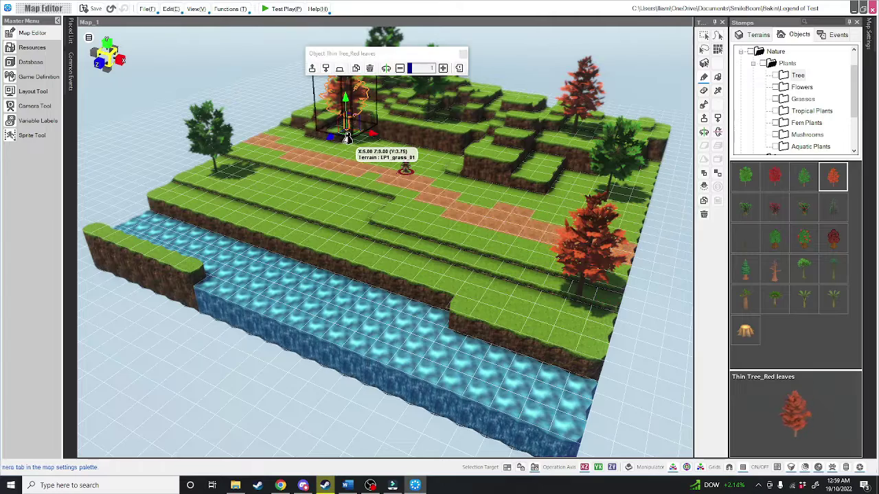
pyautogui.click(269, 222)
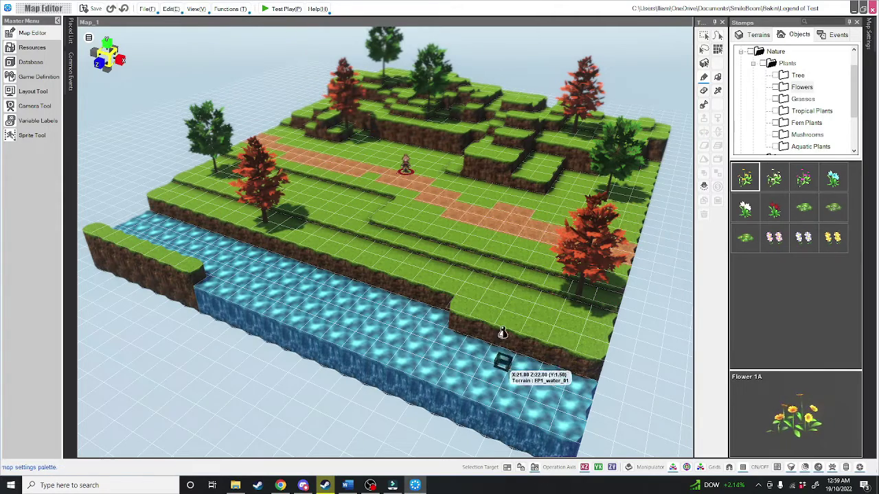
# Step: Scatter four Flower 1A objects over the front terraces, beside the path and near the hill's base
pyautogui.click(507, 299)
pyautogui.click(346, 210)
pyautogui.click(565, 199)
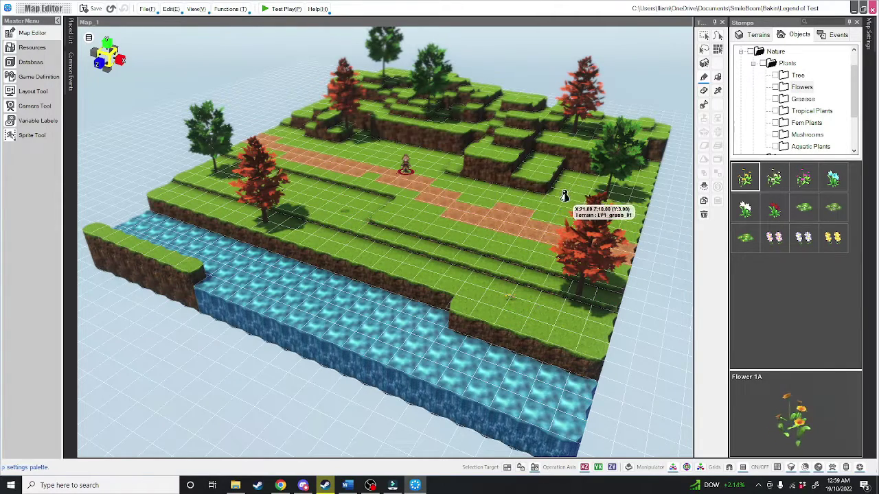
pyautogui.click(375, 140)
# Step: Scatter four Flower 1B objects over the front terraces, the outcrop area and the grass near the path
pyautogui.click(774, 178)
pyautogui.click(479, 289)
pyautogui.click(523, 151)
pyautogui.click(355, 150)
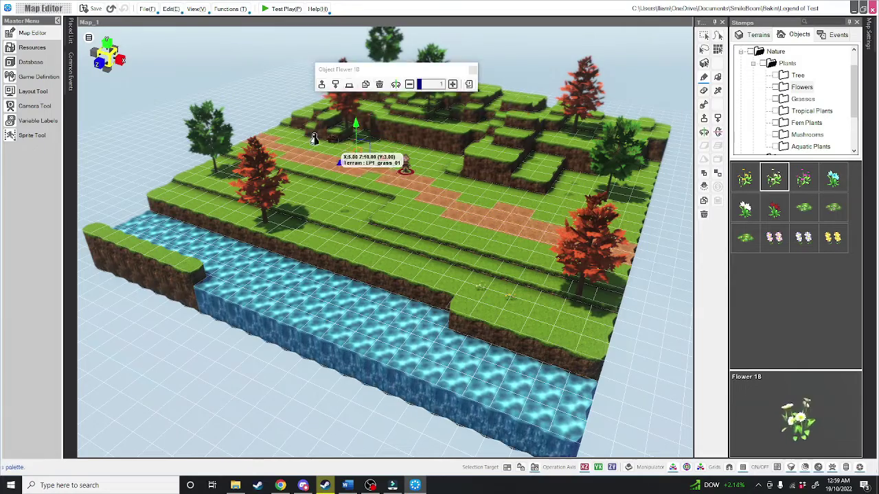
pyautogui.click(303, 203)
# Step: Place Grass A clumps against the foot of the hills behind the start point, undoing the first misplaced one
pyautogui.click(802, 100)
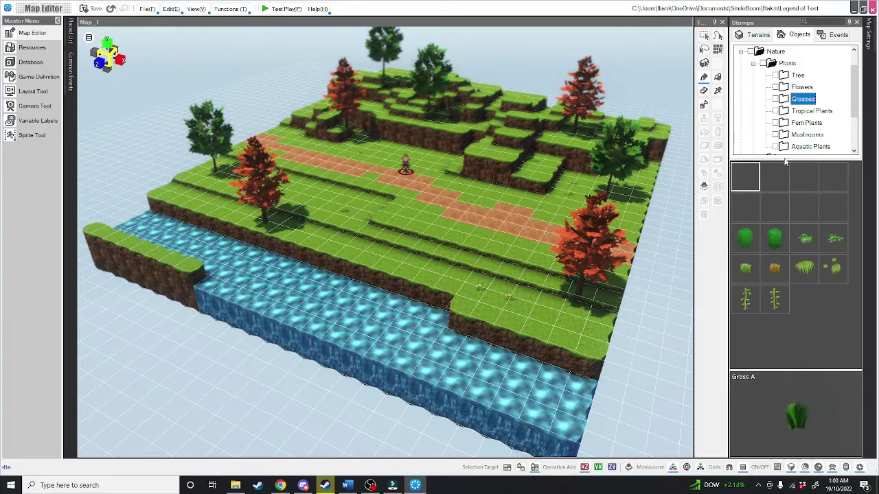
pyautogui.click(429, 254)
pyautogui.hotkey('ctrl', 'z')
pyautogui.click(389, 149)
pyautogui.click(431, 158)
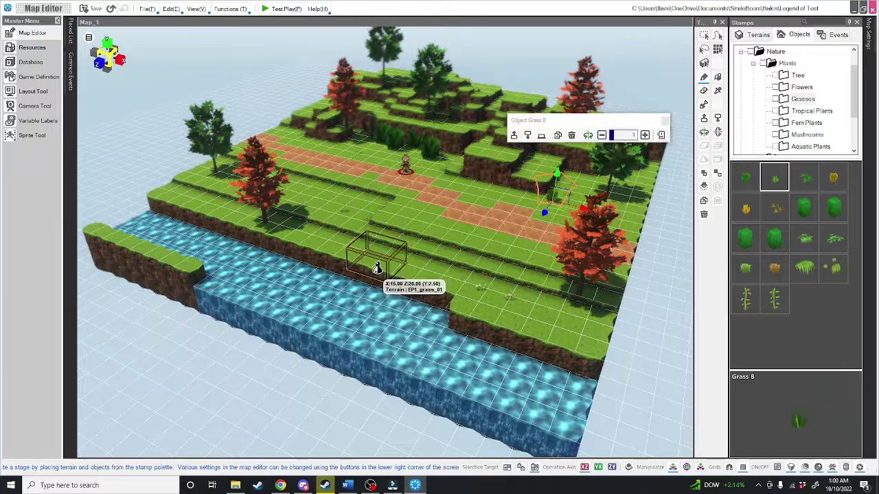
# Step: Scatter Grass B clumps on the front terraces, beside the green tree and on the hills
pyautogui.click(377, 267)
pyautogui.click(210, 177)
pyautogui.click(506, 136)
pyautogui.click(537, 319)
# Step: Scatter Grass C patches beside the trees, along the hill's base and over the terraces in front of the path
pyautogui.click(803, 177)
pyautogui.click(585, 184)
pyautogui.click(408, 148)
pyautogui.click(362, 145)
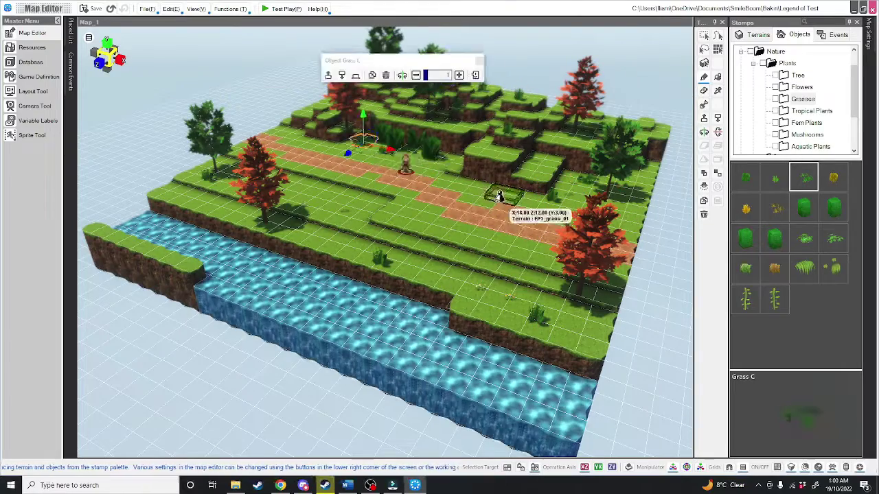
pyautogui.click(420, 230)
pyautogui.click(353, 195)
pyautogui.click(300, 172)
# Step: Decorate the stepped outcrop with a yellowish grass clump on its low step and a Grass-Decoration-Corner on its upper level
pyautogui.click(774, 207)
pyautogui.click(541, 164)
pyautogui.click(803, 268)
pyautogui.click(487, 157)
# Step: Place Stone A objects from the Stones set at the water's edge, on the terrace and beside the green tree near the outcrop
pyautogui.scroll(2, 508, 175)
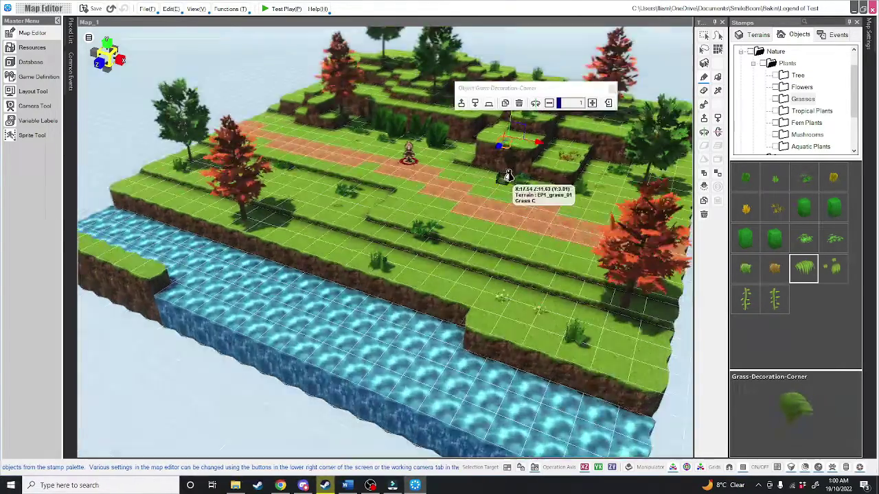
pyautogui.scroll(3, 378, 268)
pyautogui.moveTo(508, 175); pyautogui.dragTo(411, 250, button='right')
pyautogui.scroll(-5, 385, 265)
pyautogui.doubleClick(787, 63)
pyautogui.doubleClick(778, 99)
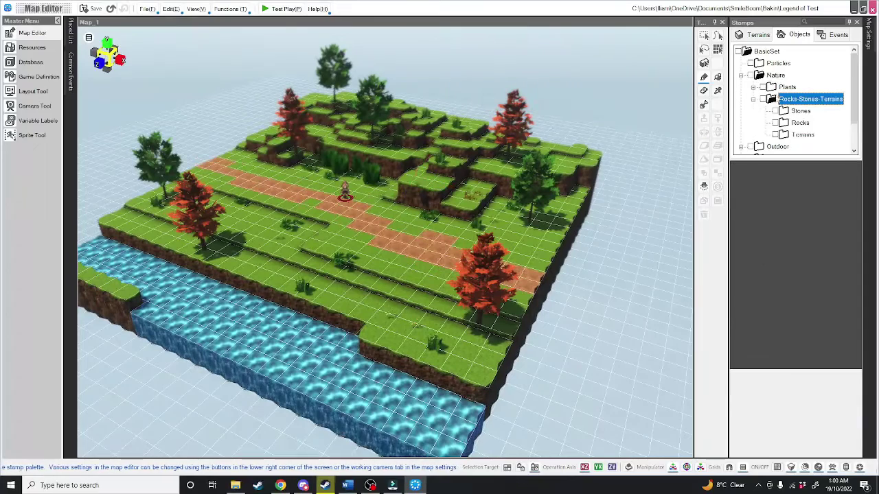
pyautogui.doubleClick(776, 99)
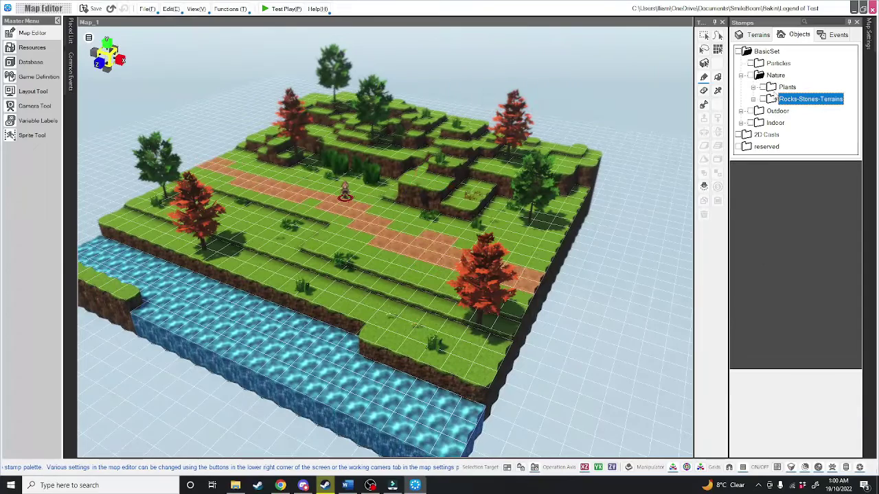
pyautogui.doubleClick(784, 103)
pyautogui.click(799, 111)
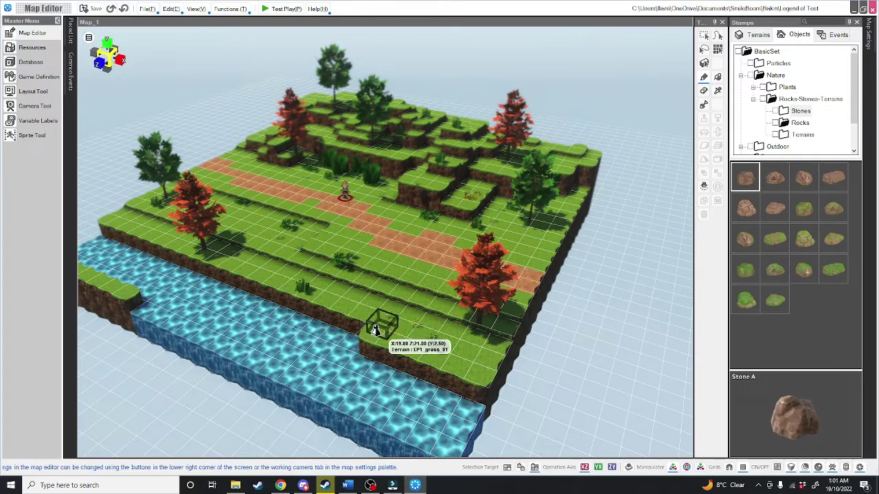
pyautogui.click(359, 310)
pyautogui.click(251, 237)
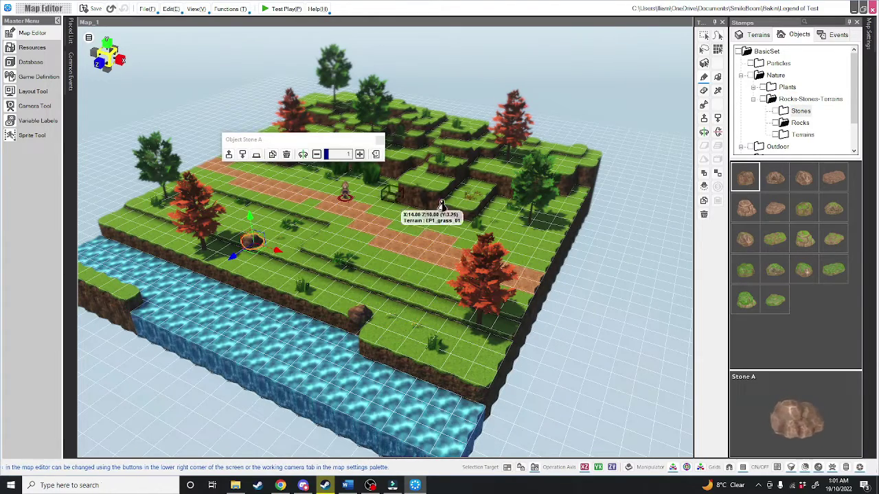
pyautogui.click(512, 224)
# Step: Scatter flat mossy stones and small round mossy stones along the path, the terraces and the map's side edge
pyautogui.click(775, 239)
pyautogui.click(545, 235)
pyautogui.click(292, 178)
pyautogui.click(803, 270)
pyautogui.click(540, 252)
pyautogui.click(274, 282)
# Step: Place large mossy rocks from the Rocks set near the map's side edge and around the outcrop, including Rock-Moss Large B at its foot
pyautogui.click(799, 123)
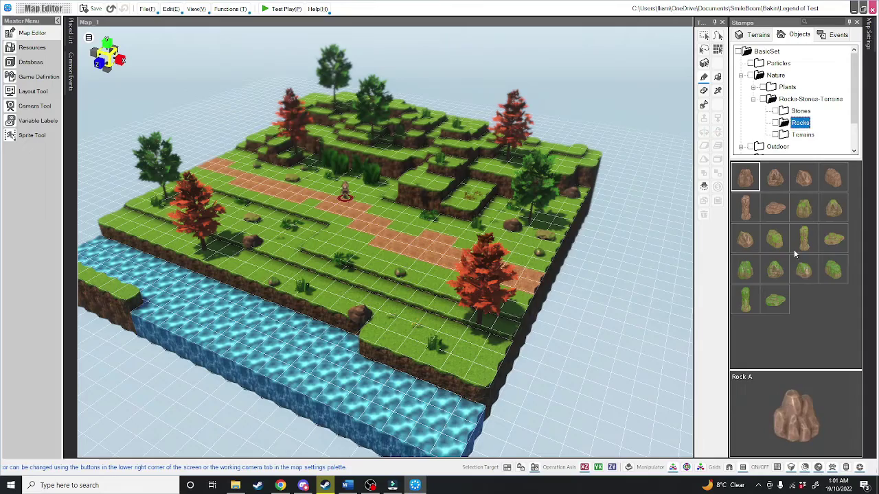
pyautogui.click(833, 268)
pyautogui.click(559, 208)
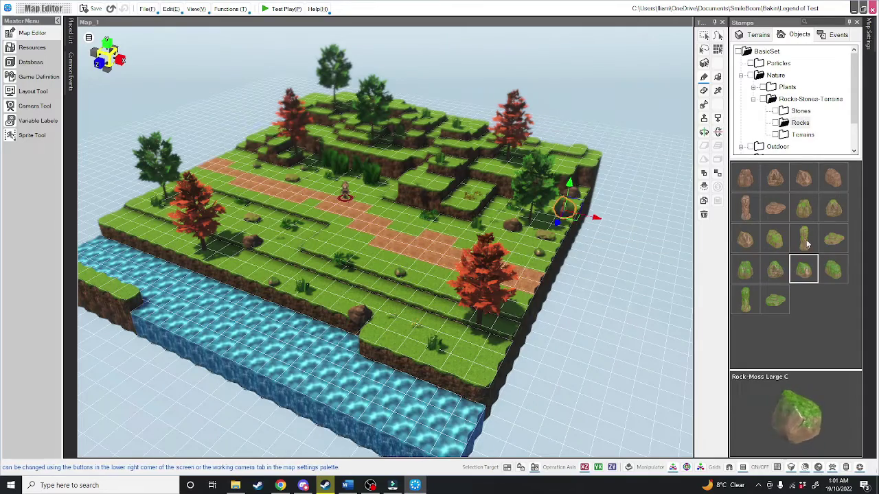
pyautogui.click(774, 268)
pyautogui.click(404, 201)
# Step: Try the BigTerrain 01 object from the Terrains set on the map and undo it
pyautogui.moveTo(295, 241); pyautogui.dragTo(386, 249, button='right')
pyautogui.scroll(3, 386, 249)
pyautogui.scroll(-3, 503, 304)
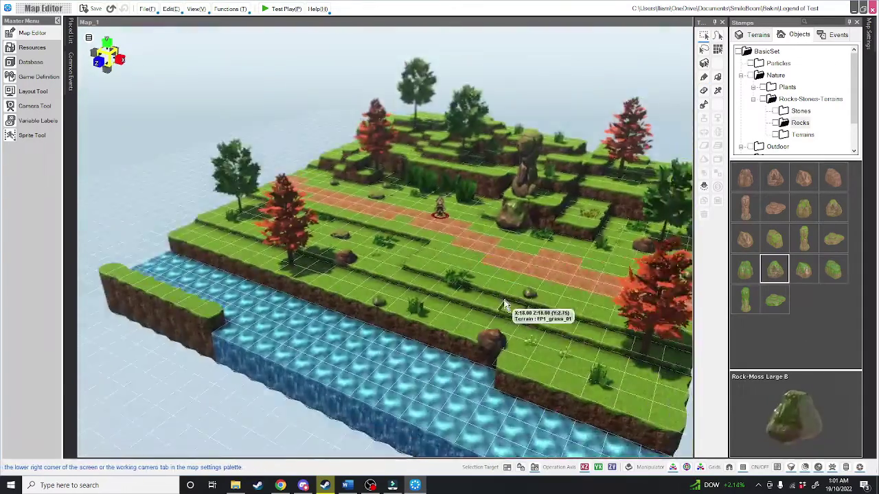
pyautogui.scroll(1, 504, 304)
pyautogui.click(802, 134)
pyautogui.click(745, 207)
pyautogui.hotkey('ctrl', 'z')
pyautogui.scroll(-4, 399, 288)
pyautogui.scroll(4, 604, 206)
pyautogui.moveTo(604, 241); pyautogui.dragTo(533, 251, button='middle')
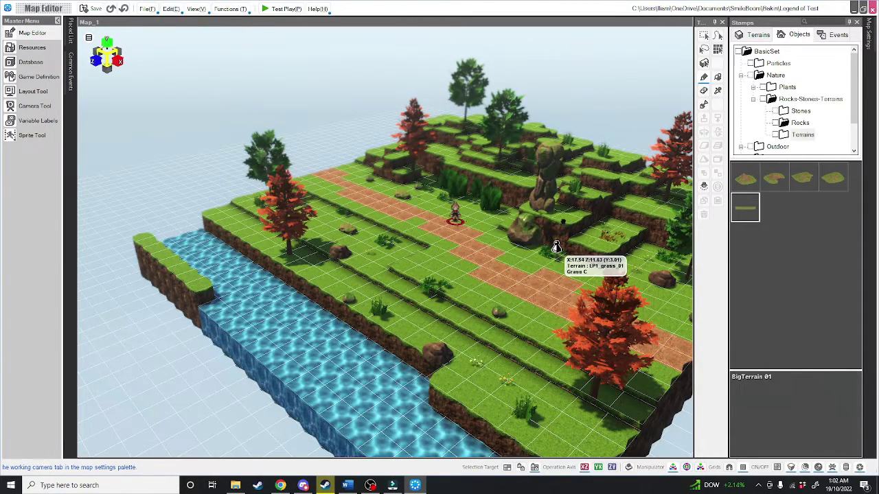
# Step: Test-play the map by starting a new game, walking the character both ways along the path and closing the player
pyautogui.click(281, 11)
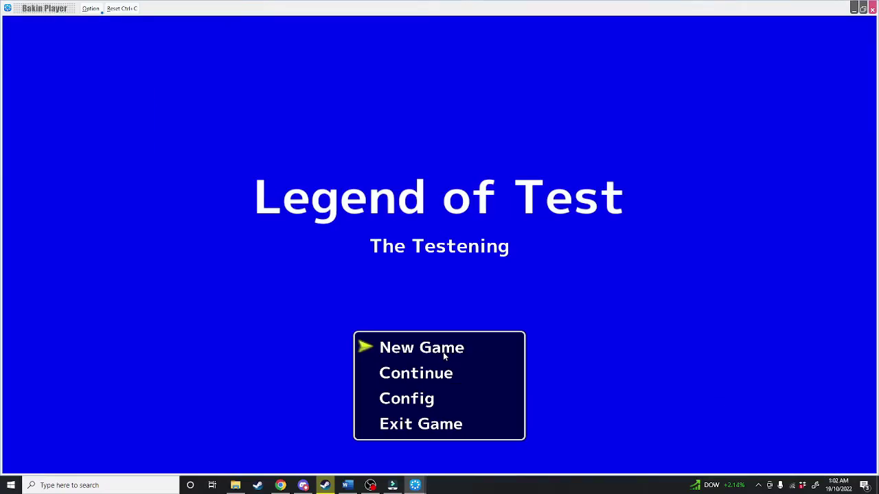
pyautogui.click(444, 354)
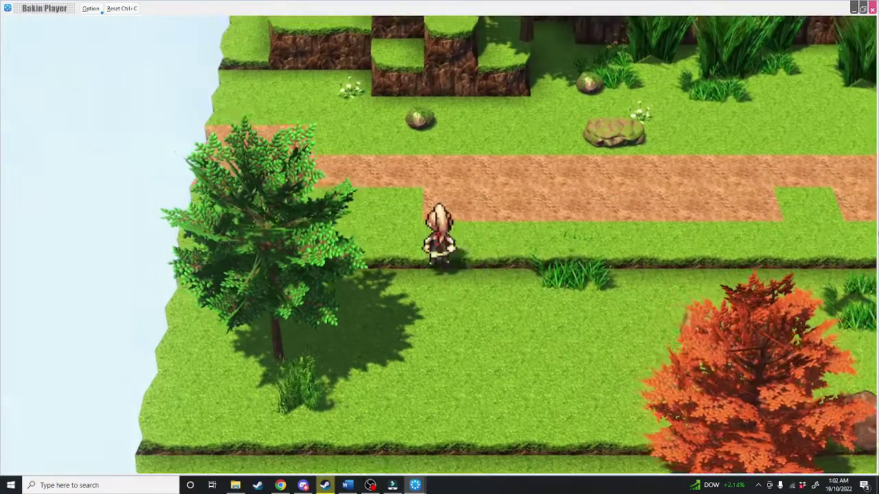
pyautogui.press('Right')
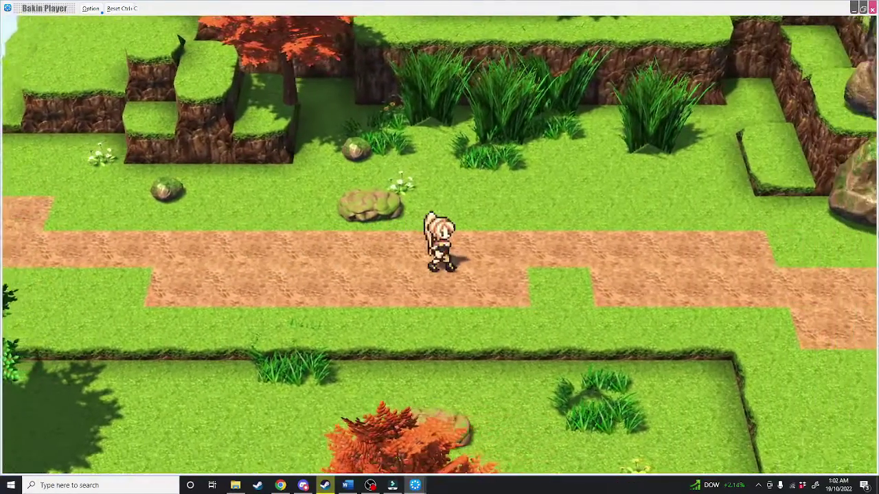
pyautogui.press('Up')
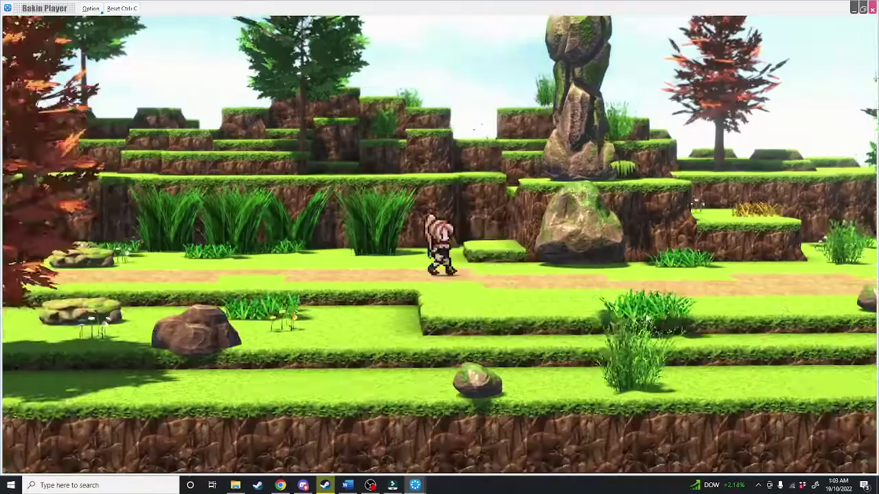
pyautogui.press('Right')
pyautogui.press('Right')
pyautogui.press('Left')
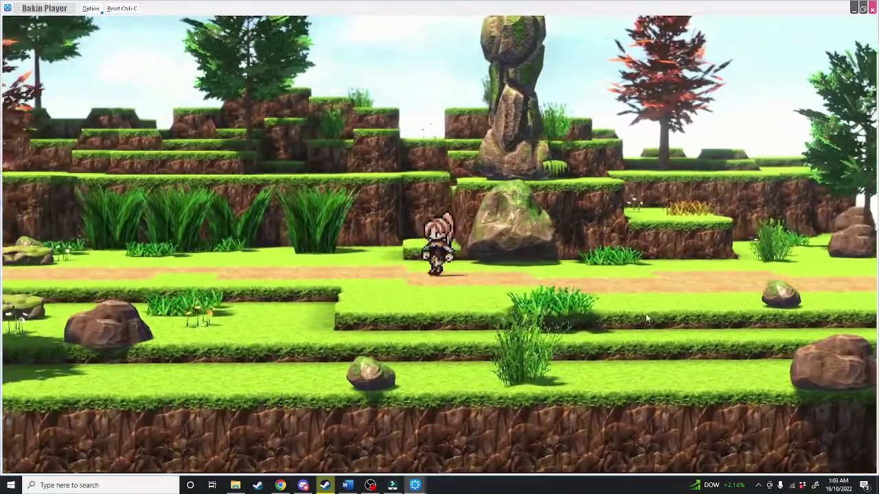
pyautogui.press('Left')
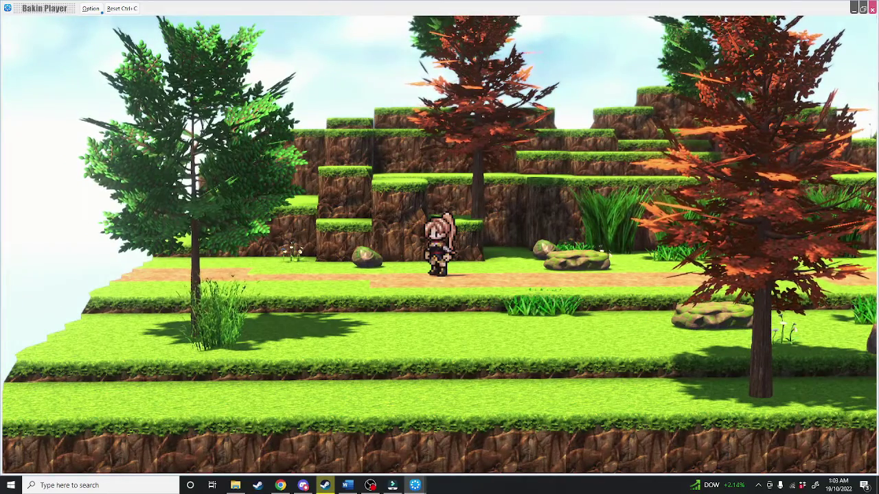
pyautogui.click(872, 6)
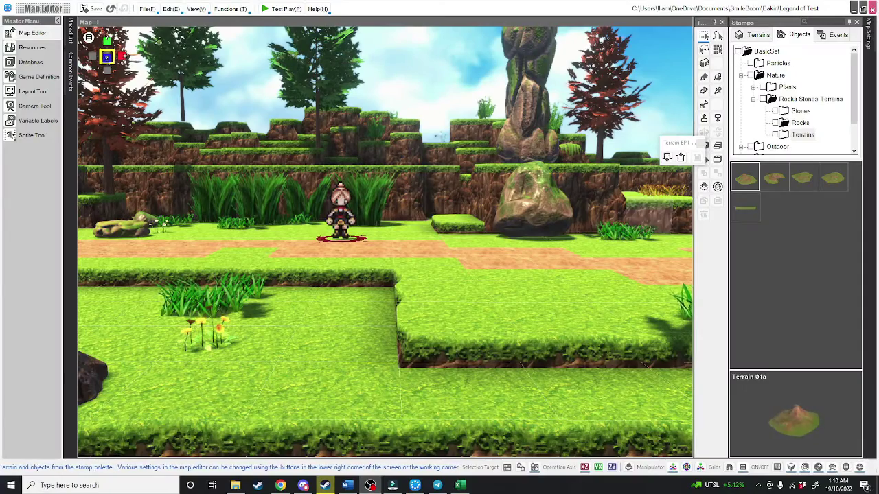